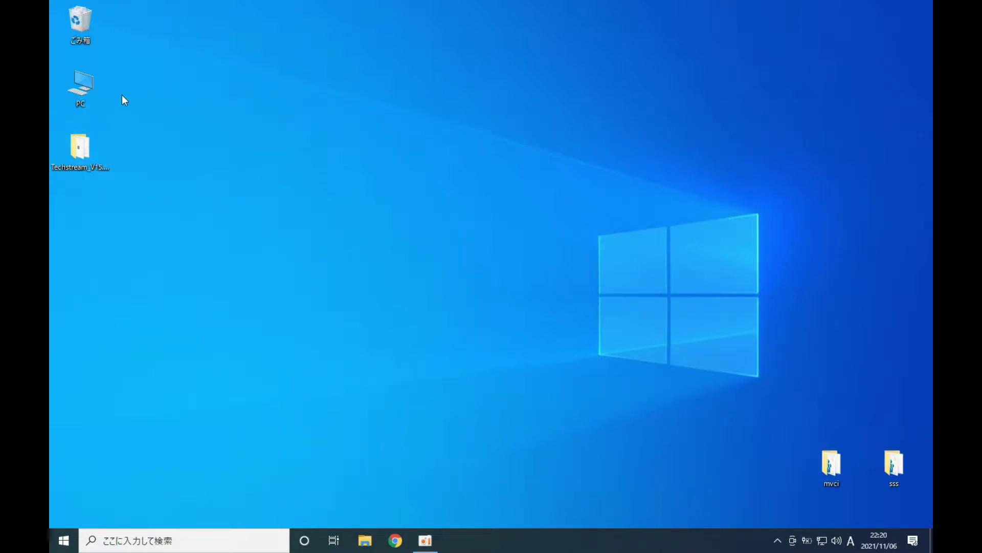
View the computer's system properties to check the device and Windows specifications
{"action": "right_click", "coordinate": [96, 91]}
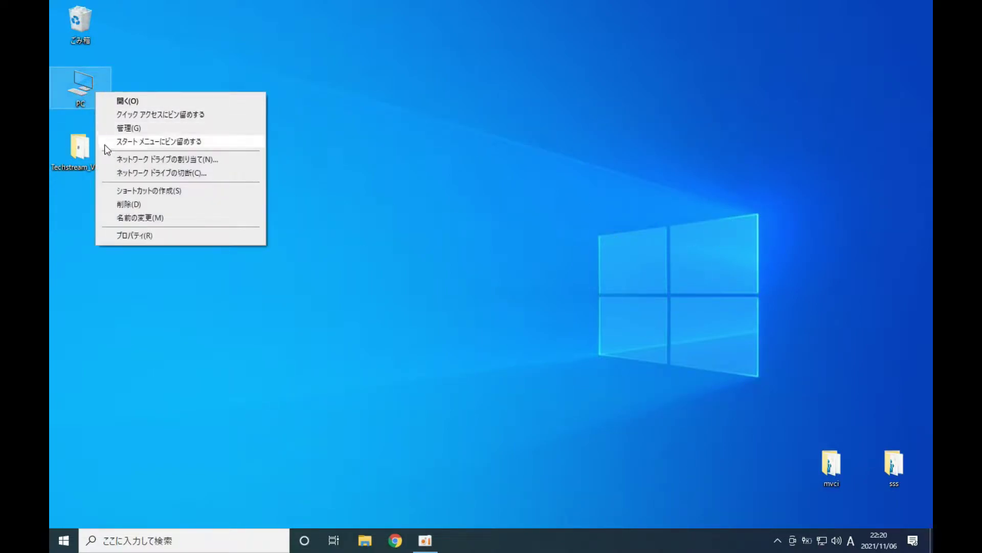
{"action": "left_click", "coordinate": [112, 233]}
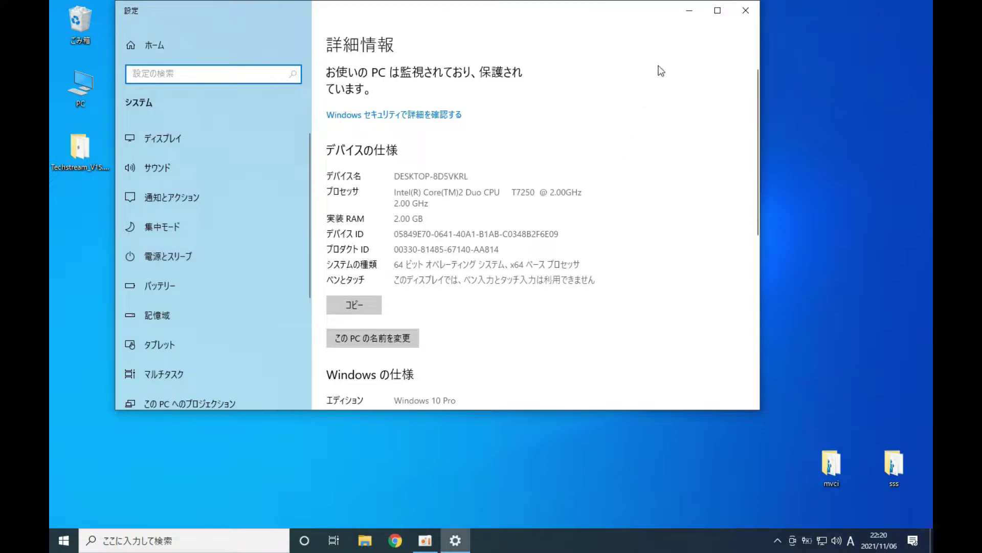
{"action": "left_click", "coordinate": [717, 10]}
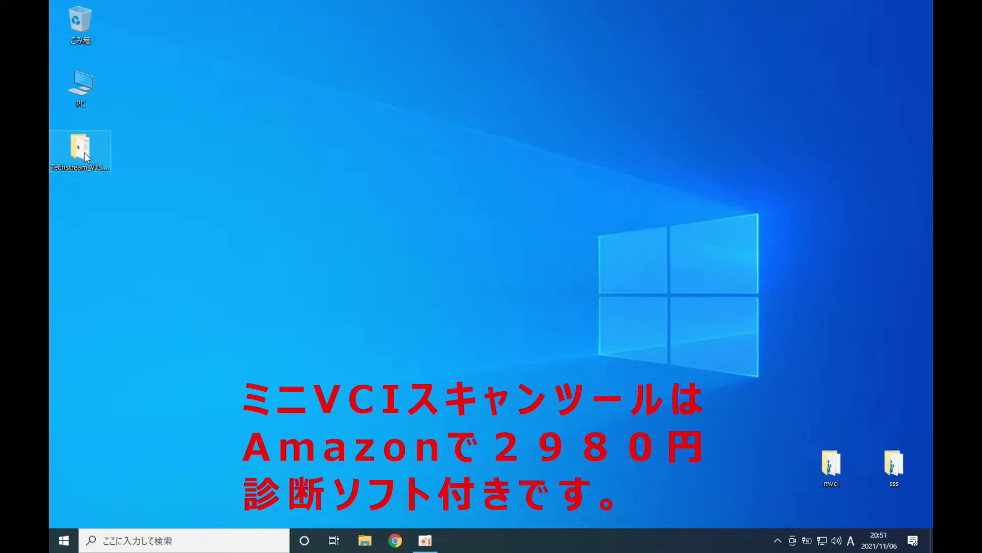
Launch Techstream_Setup_V15.00.026 from the Techstream folder on the desktop and continue with Japanese as the setup language
{"action": "double_click", "coordinate": [84, 153]}
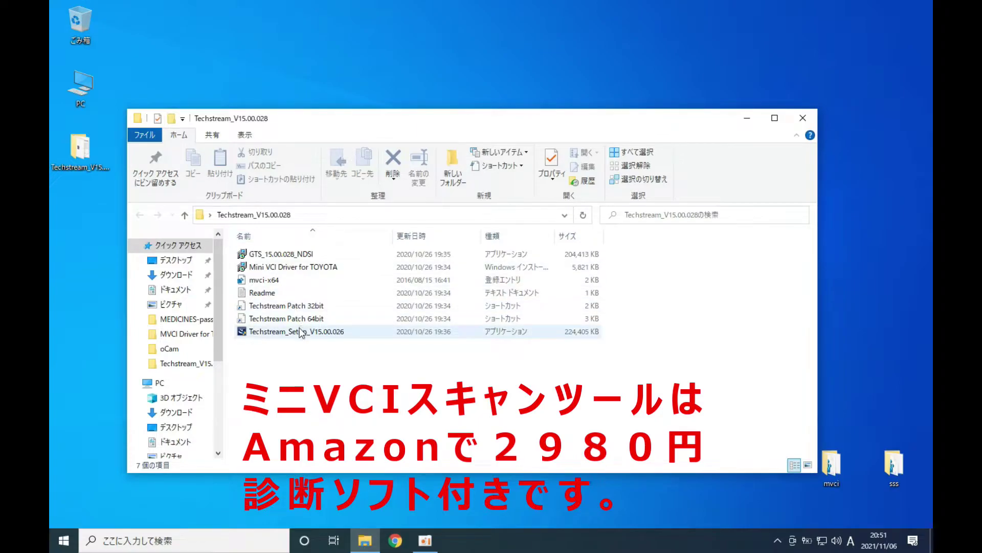
{"action": "double_click", "coordinate": [301, 332]}
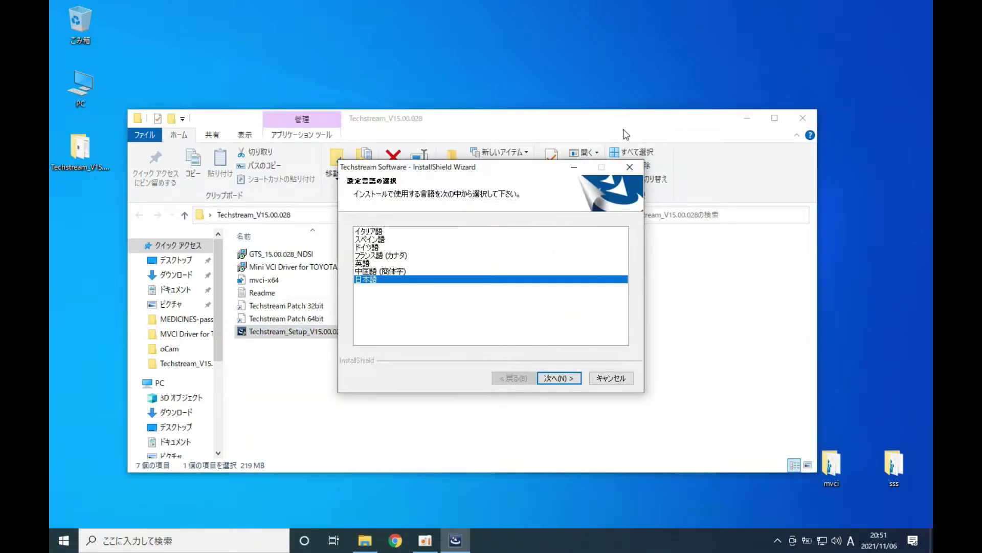
{"action": "key", "text": "Return"}
{"action": "left_click", "coordinate": [572, 379]}
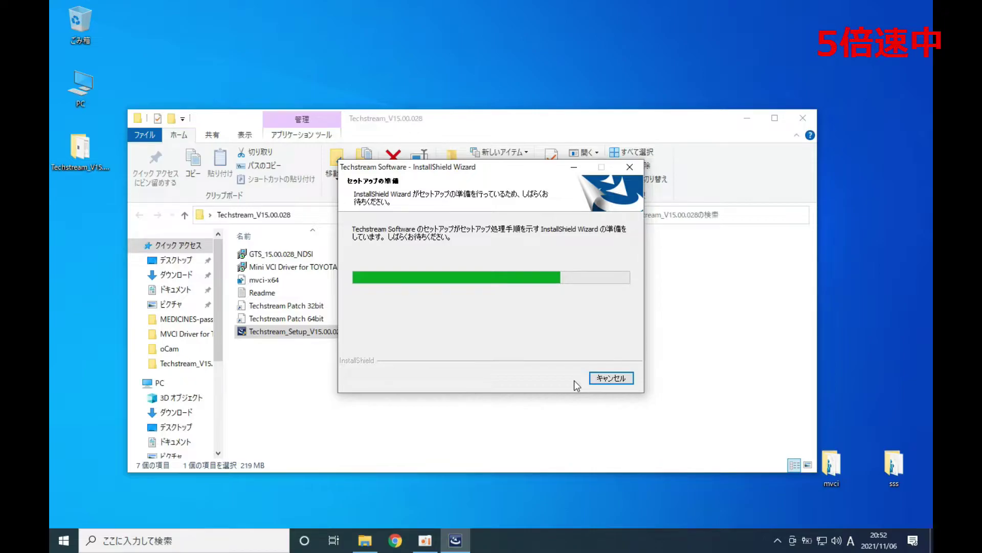
Proceed past the setup's welcome page and accept the licence agreement
{"action": "left_click", "coordinate": [570, 369]}
{"action": "left_click", "coordinate": [336, 327]}
{"action": "left_click", "coordinate": [570, 369]}
Enter 1 as the company name, install Techstream Software and finish the wizard
{"action": "left_click", "coordinate": [491, 299]}
{"action": "type", "text": "1"}
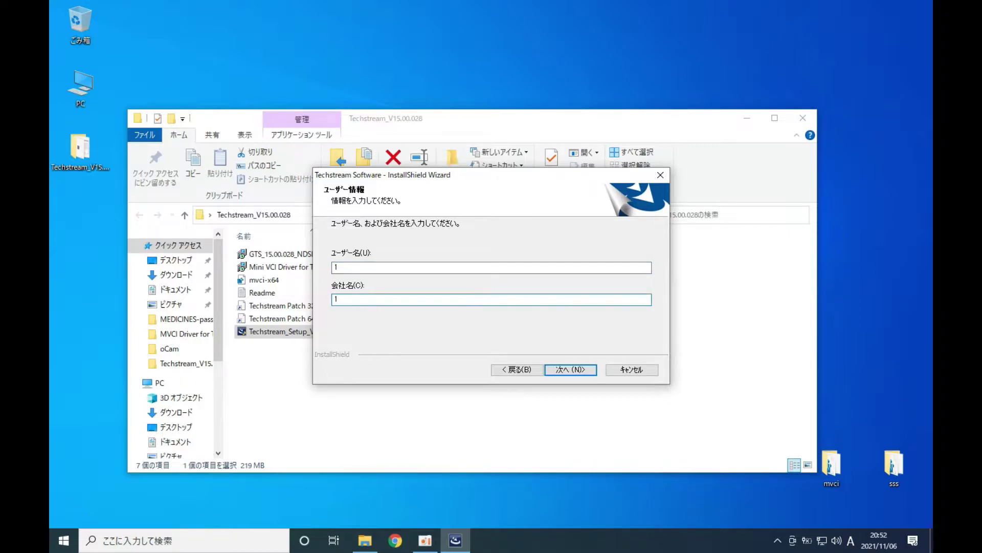
{"action": "left_click", "coordinate": [555, 373]}
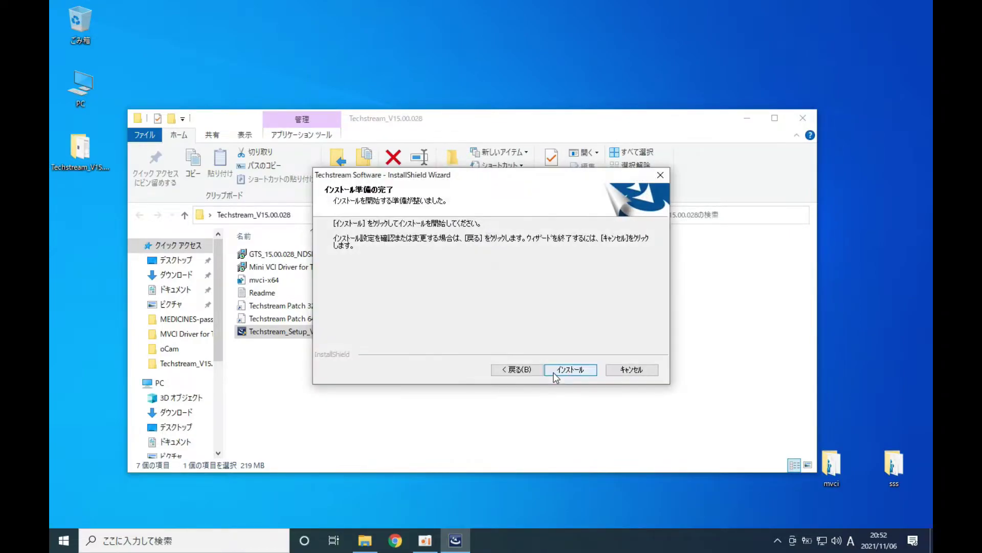
{"action": "left_click", "coordinate": [555, 373]}
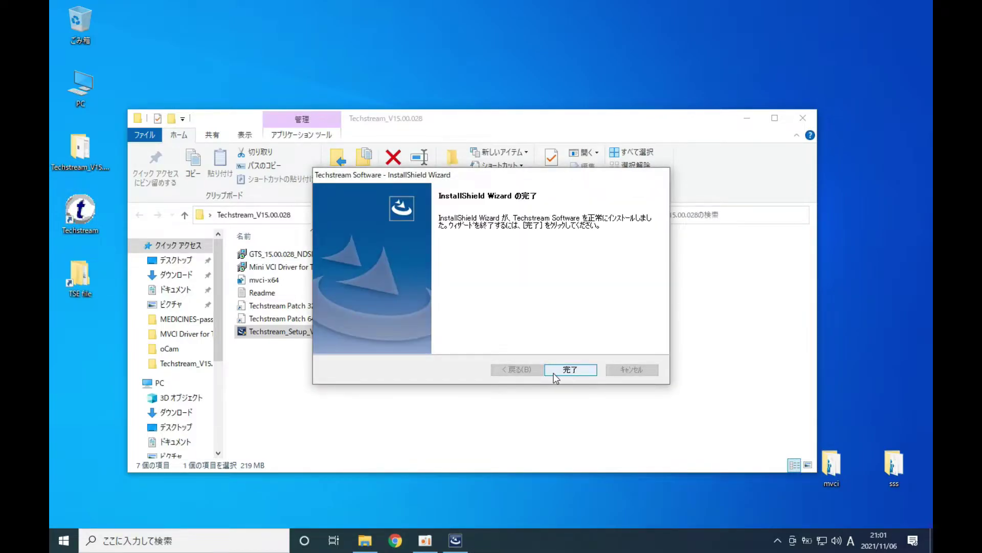
{"action": "left_click", "coordinate": [556, 379]}
Extract the Mini VCI Driver for TOYOTA installer with 7-Zip into a folder of the same name
{"action": "left_click", "coordinate": [332, 268]}
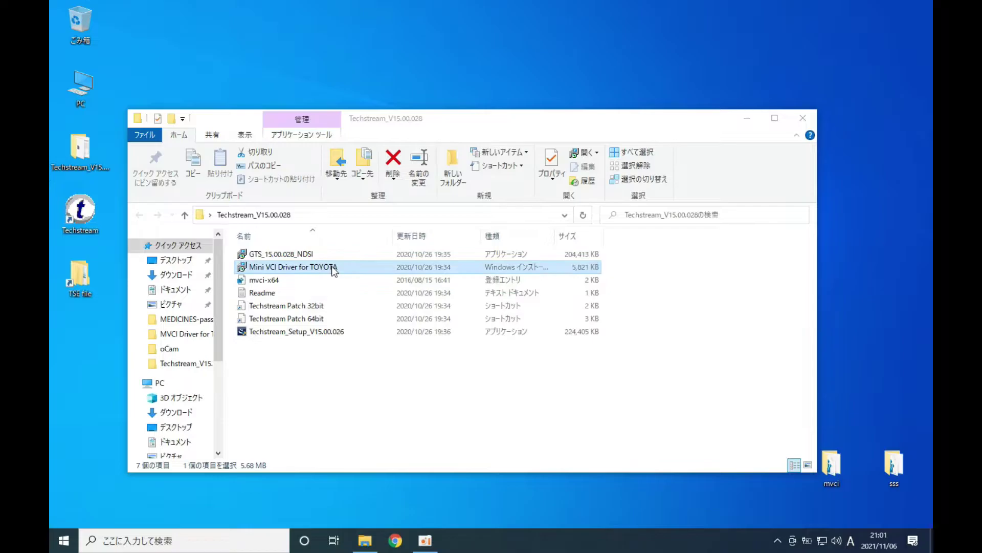
{"action": "double_click", "coordinate": [332, 268]}
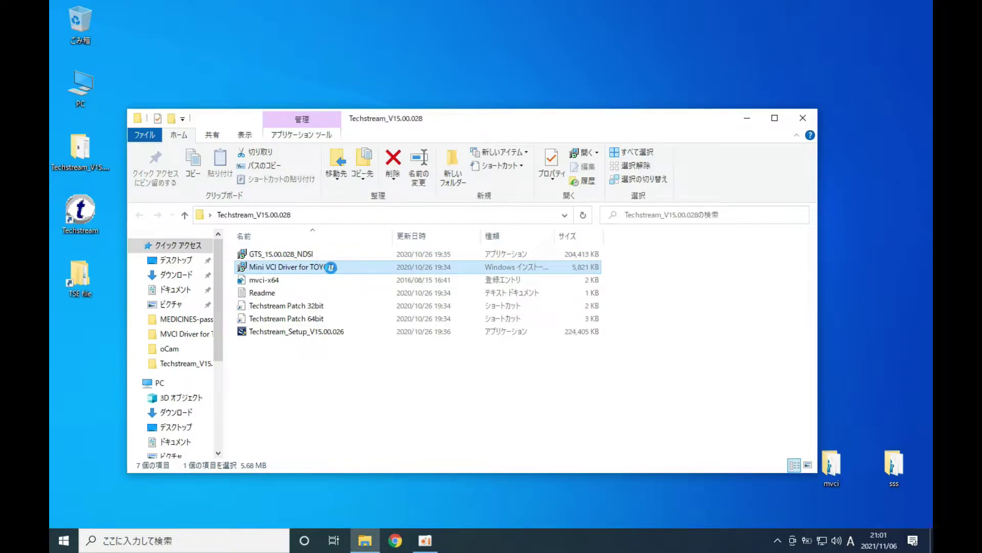
{"action": "right_click", "coordinate": [333, 271]}
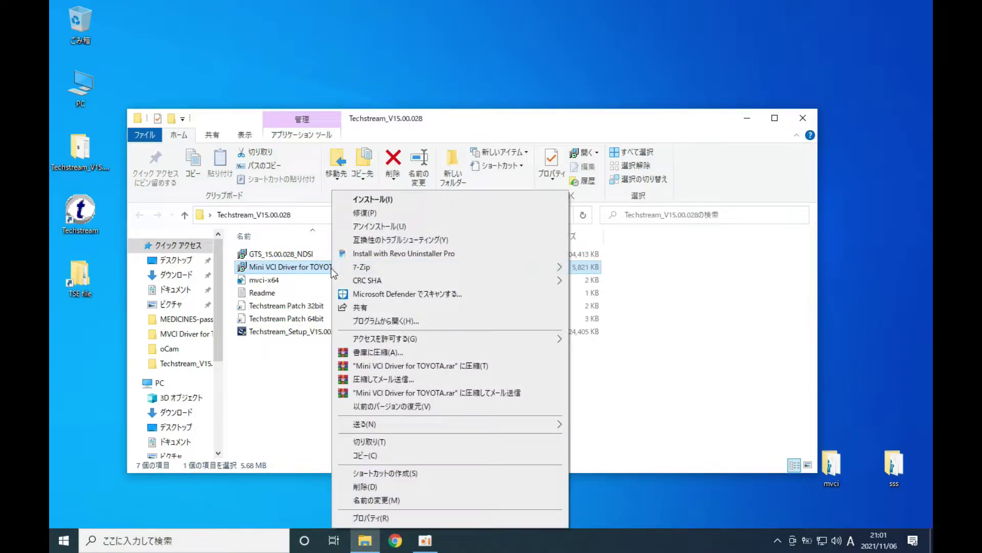
{"action": "mouse_move", "coordinate": [537, 269]}
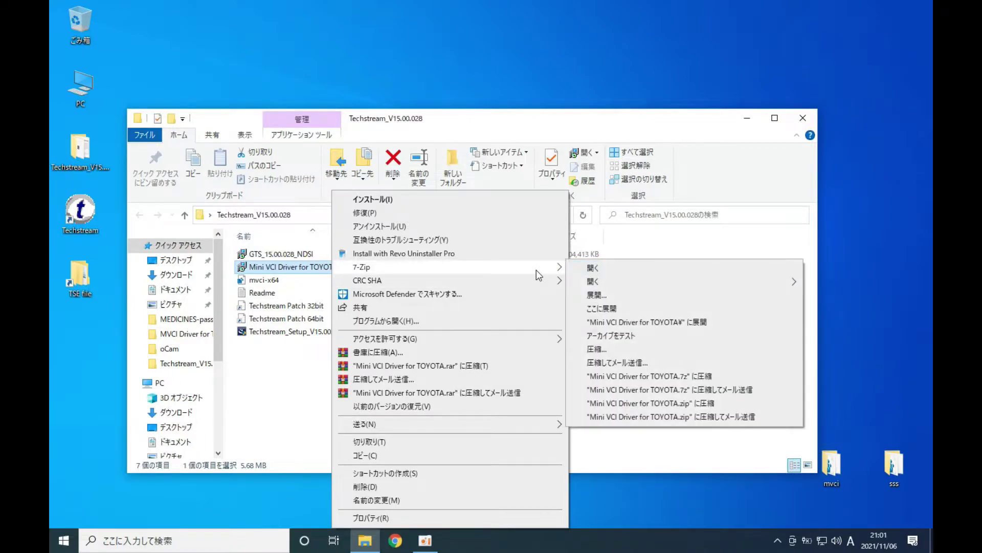
{"action": "left_click", "coordinate": [626, 322]}
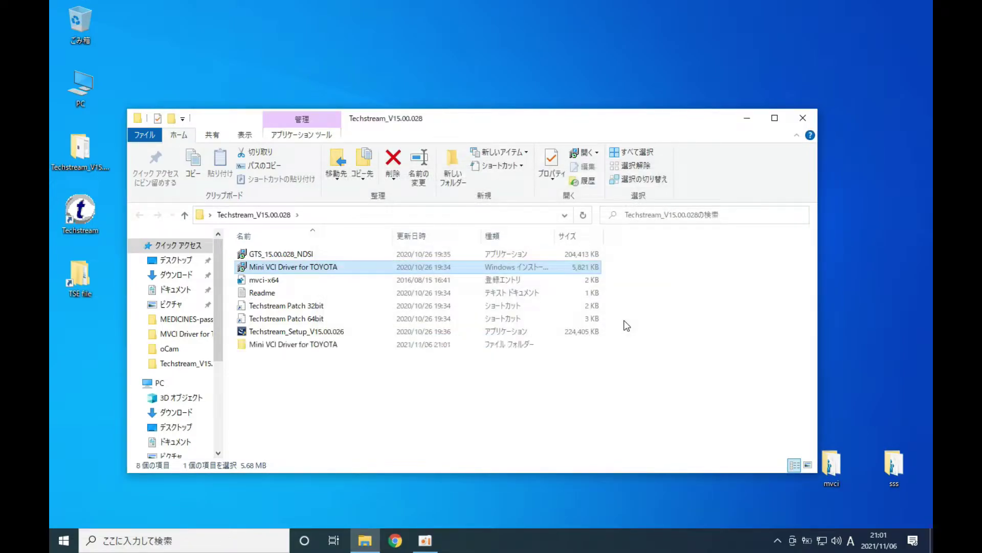
Open the Program Files (x86) folder on local disk C: in a separate window
{"action": "left_click", "coordinate": [446, 129]}
{"action": "double_click", "coordinate": [82, 90]}
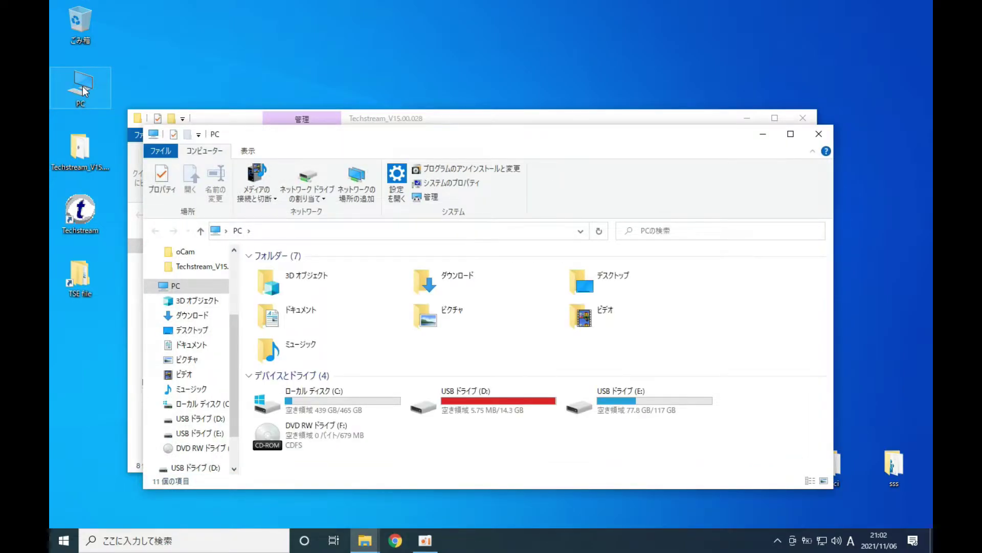
{"action": "double_click", "coordinate": [333, 404]}
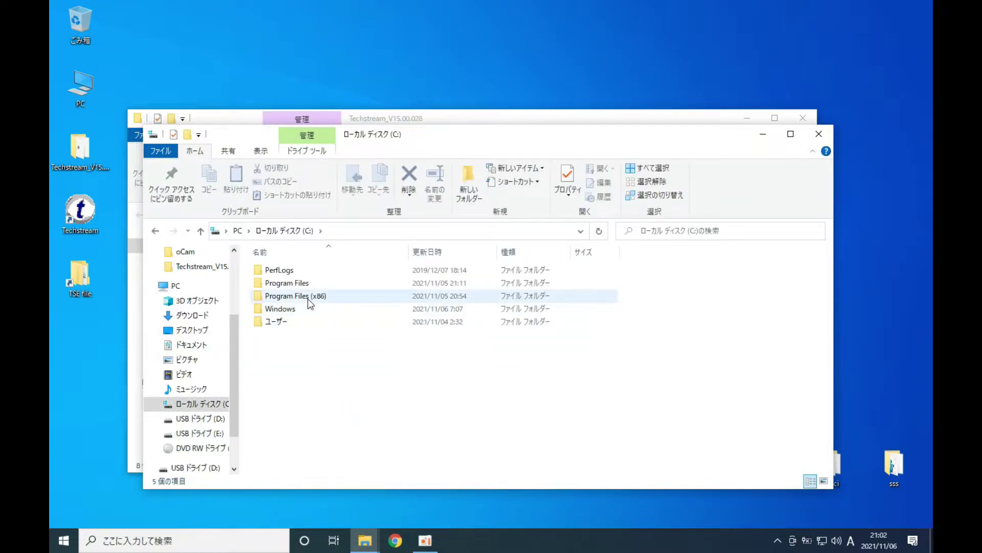
{"action": "double_click", "coordinate": [308, 298]}
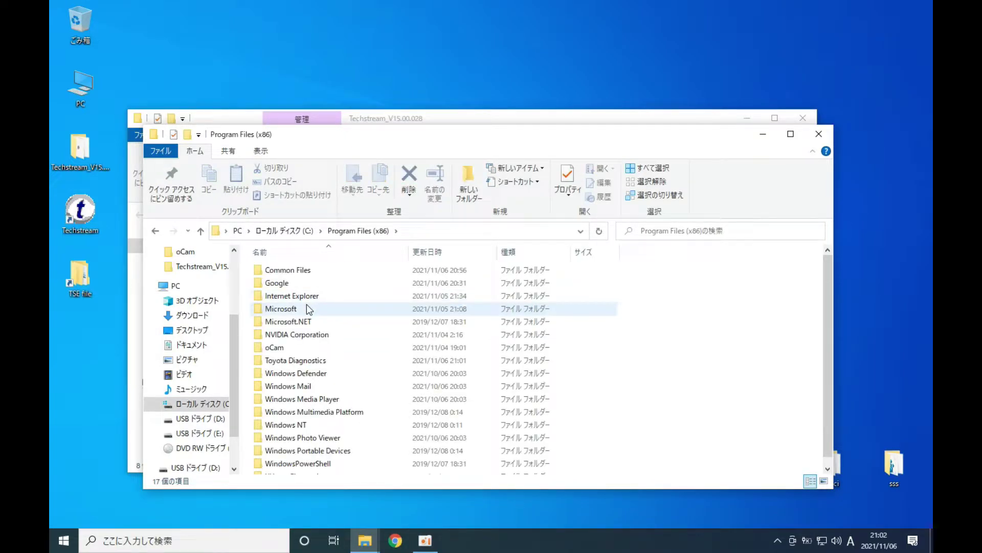
{"action": "scroll", "coordinate": [306, 304], "scroll_direction": "down", "scroll_amount": 1}
{"action": "scroll", "coordinate": [307, 307], "scroll_direction": "up", "scroll_amount": 1}
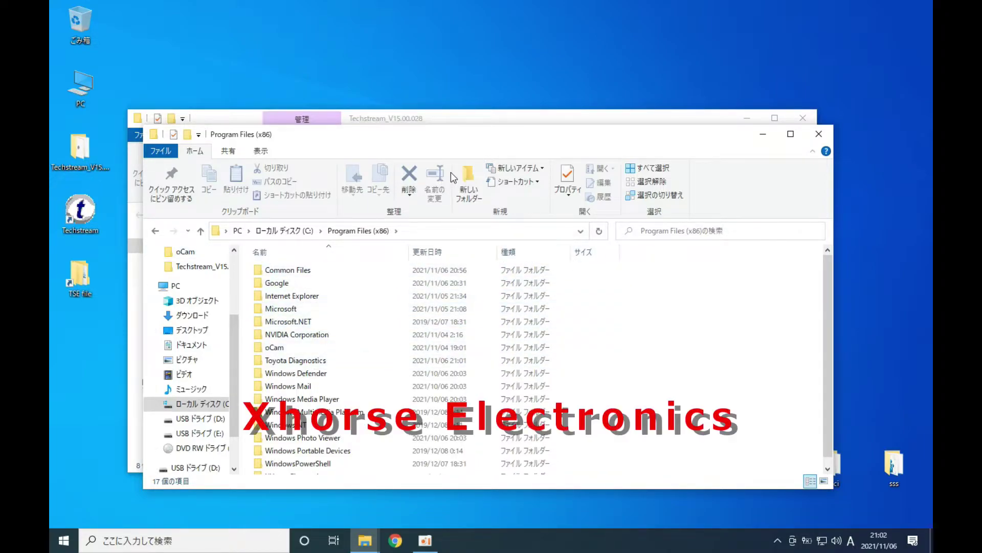
Create a folder named XHose Electornics in Program Files (x86), granting administrator permission
{"action": "left_click", "coordinate": [466, 179]}
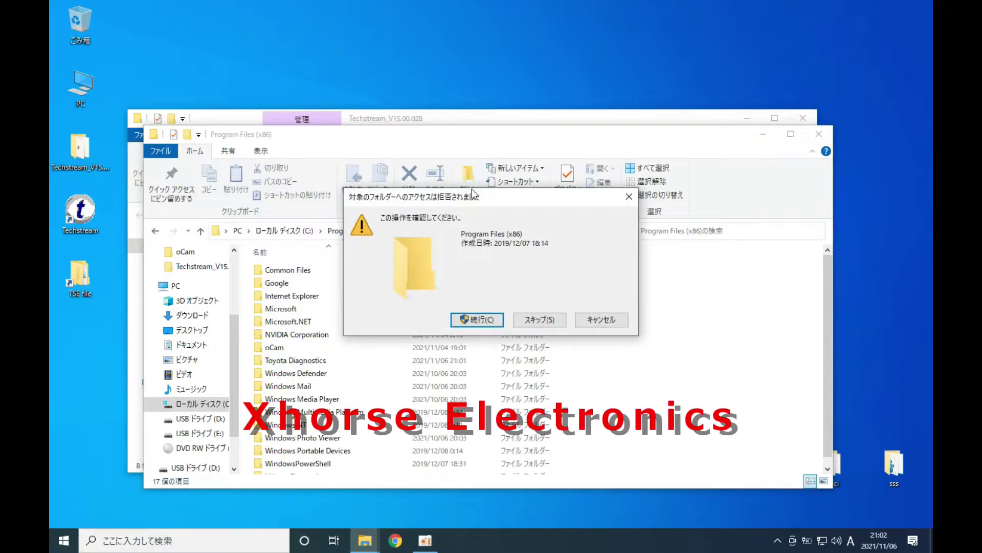
{"action": "left_click", "coordinate": [467, 318]}
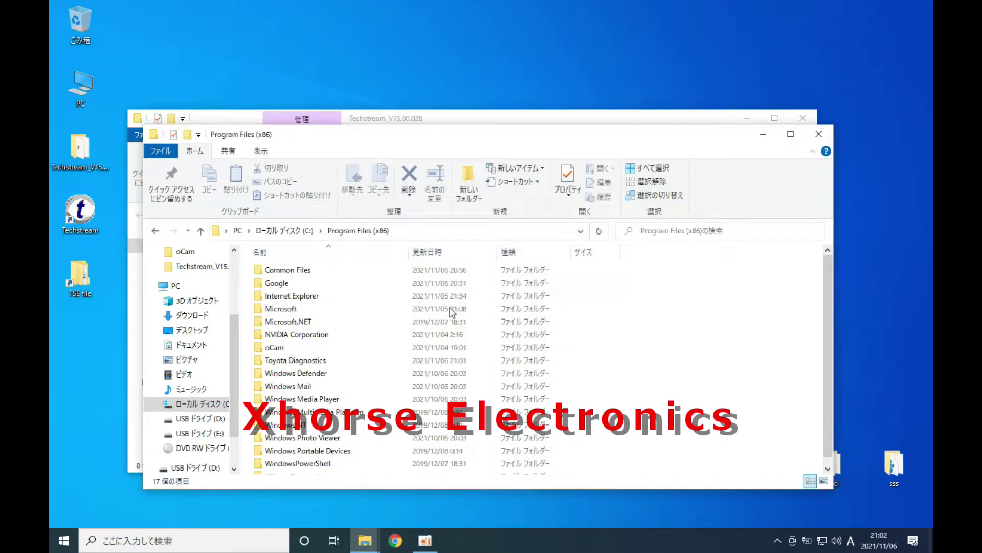
{"action": "key", "text": "ctrl+shift+n"}
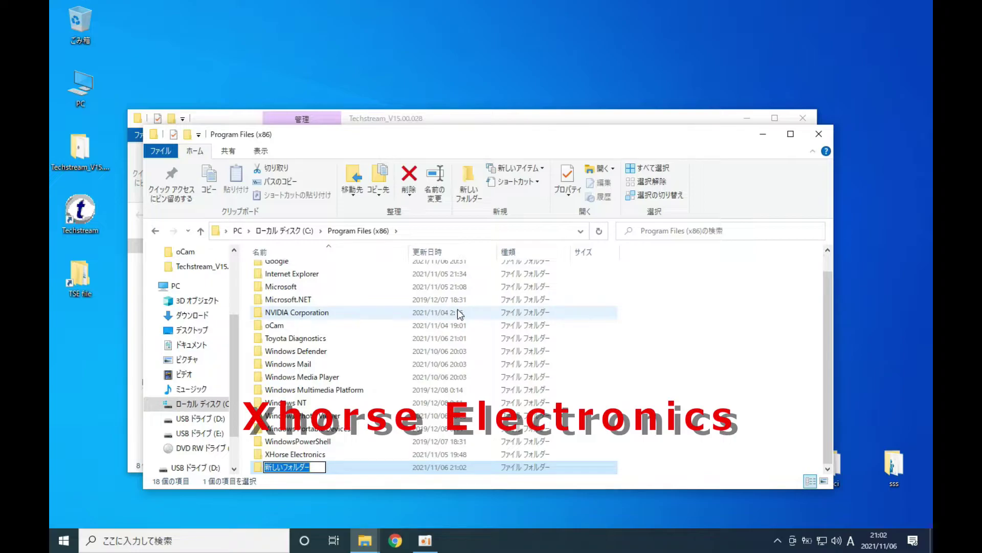
{"action": "type", "text": "XHose"}
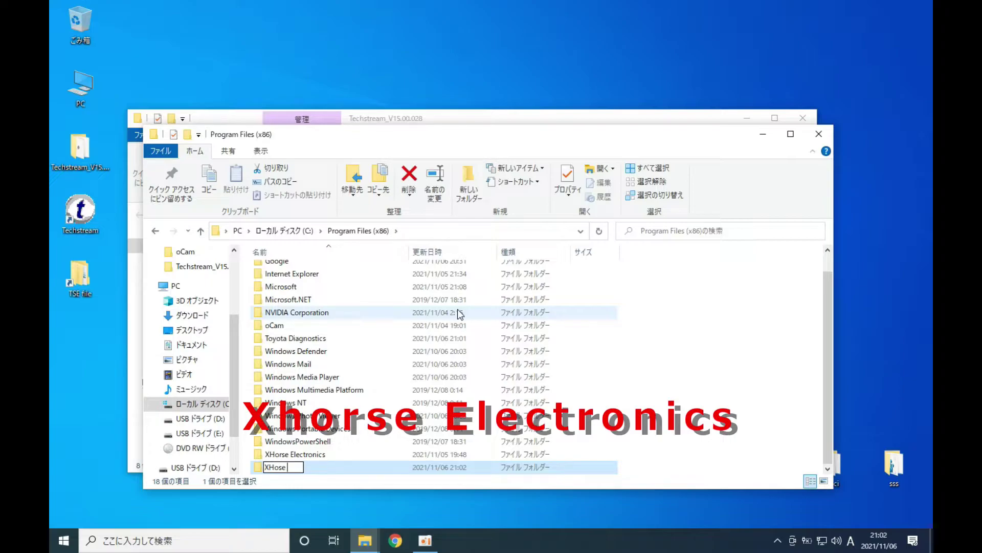
{"action": "type", "text": " E"}
{"action": "type", "text": "le"}
{"action": "type", "text": "cto"}
{"action": "type", "text": "rnic"}
{"action": "type", "text": "s"}
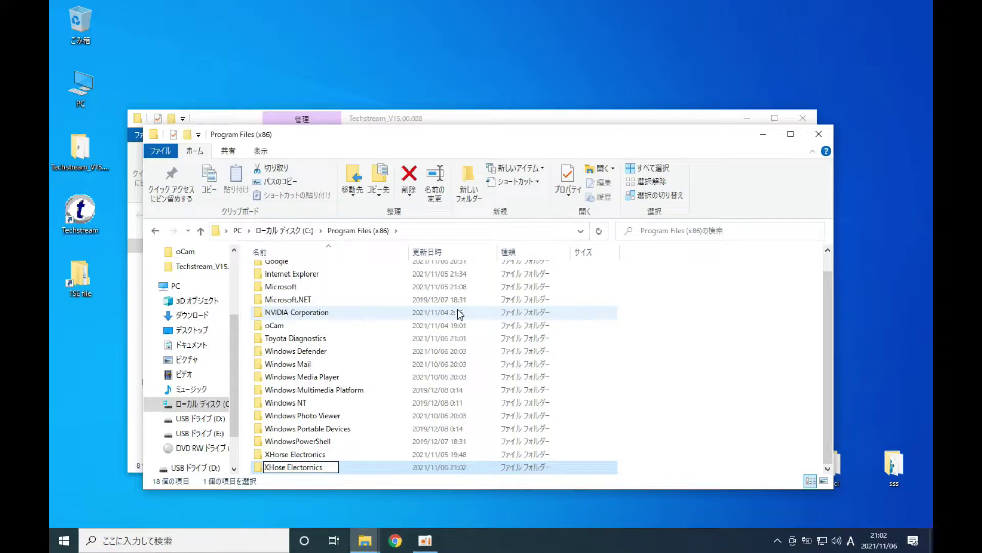
{"action": "key", "text": "Return"}
Copy the extracted Mini VCI Driver for TOYOTA folder into the new XHose Electornics folder, granting administrator permission
{"action": "double_click", "coordinate": [404, 466]}
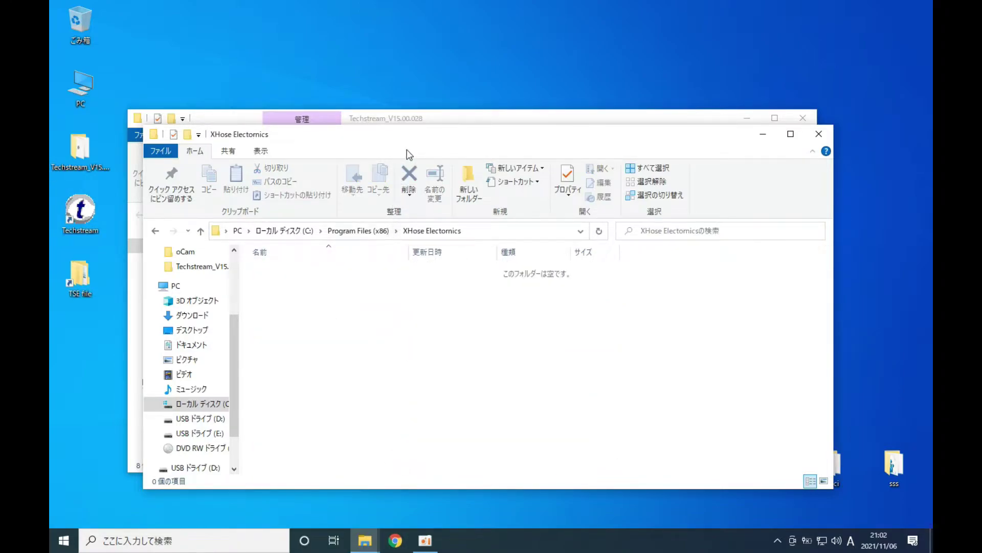
{"action": "left_click_drag", "start_coordinate": [487, 136], "coordinate": [667, 157]}
{"action": "left_click_drag", "start_coordinate": [299, 350], "coordinate": [858, 353]}
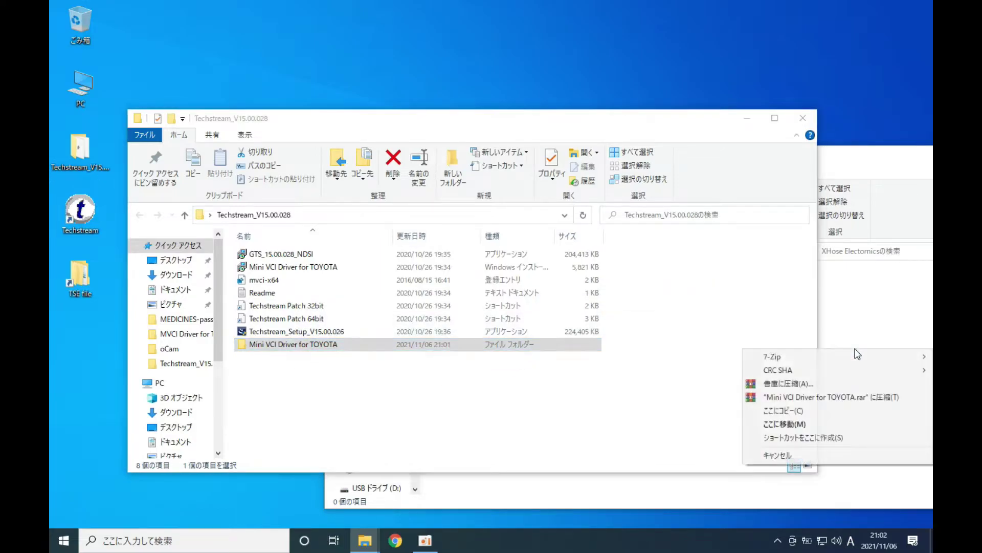
{"action": "left_click", "coordinate": [818, 412]}
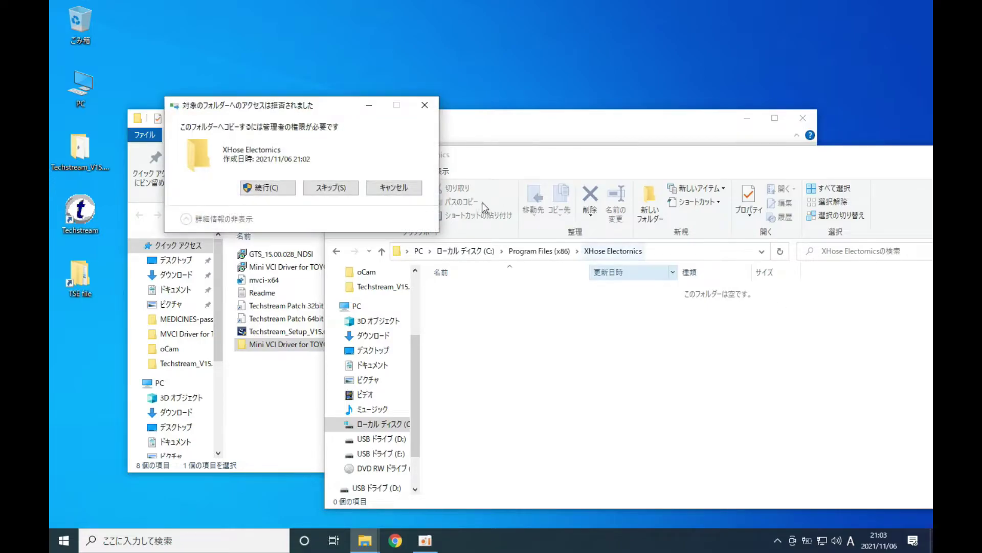
{"action": "left_click", "coordinate": [276, 190]}
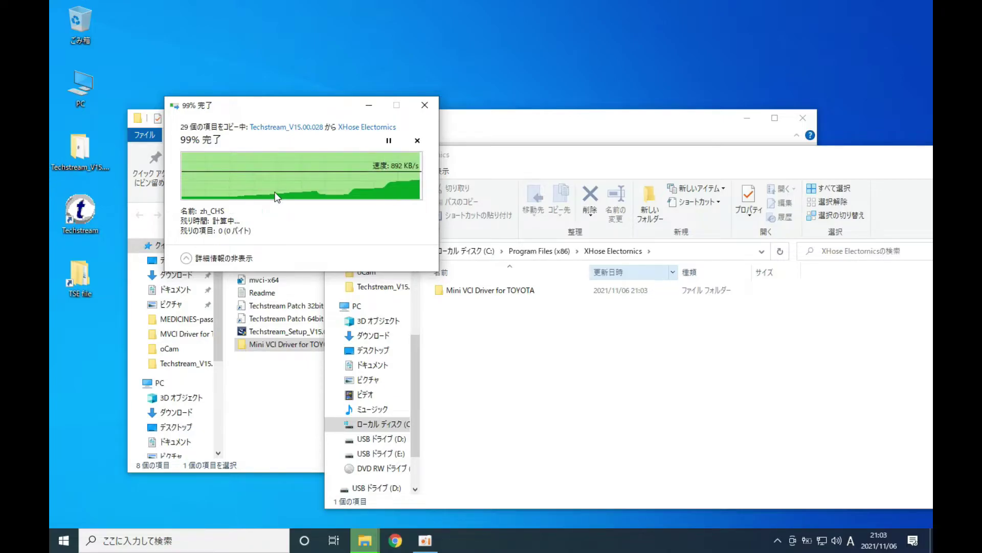
Rename the copied driver folder as Mini VCI Driver for TOYOTA TIS, granting administrator permission
{"action": "left_click", "coordinate": [543, 291]}
{"action": "left_click", "coordinate": [542, 290]}
{"action": "type", "text": "TI"}
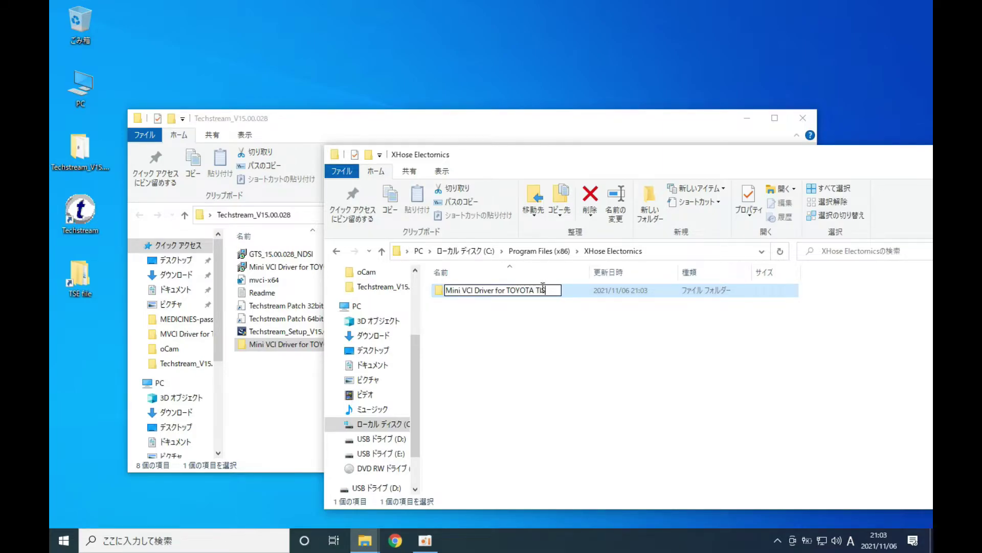
{"action": "type", "text": "S"}
{"action": "key", "text": "Return"}
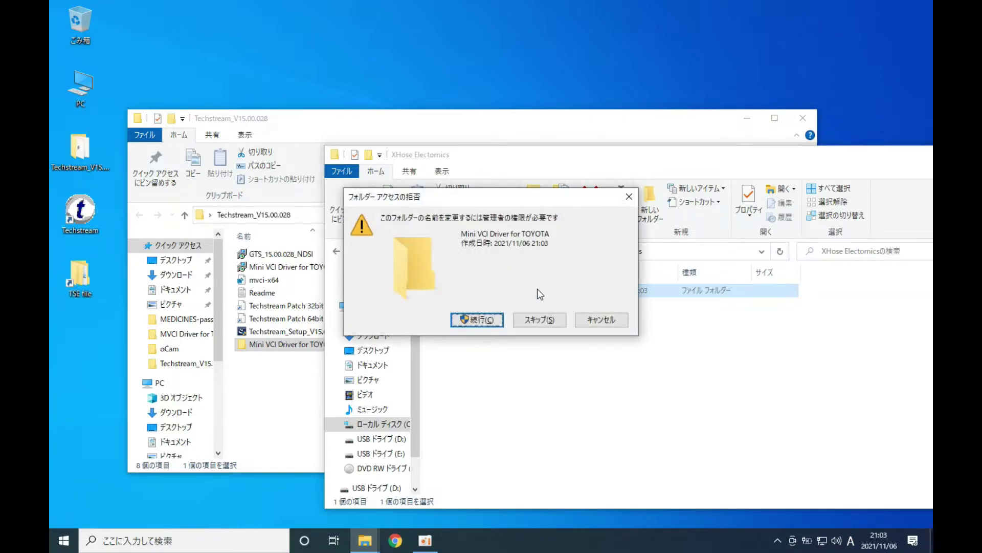
{"action": "left_click", "coordinate": [491, 320]}
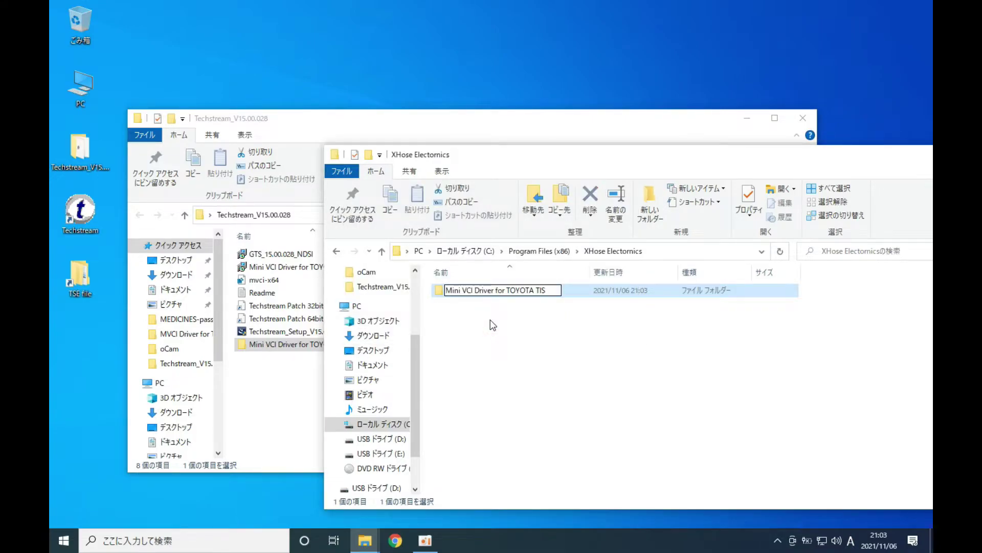
Open the Mini VCI Driver for TOYOTA TIS folder and copy its MVCI32.dll file to the clipboard
{"action": "left_click", "coordinate": [650, 163]}
{"action": "left_click_drag", "start_coordinate": [650, 162], "coordinate": [525, 149]}
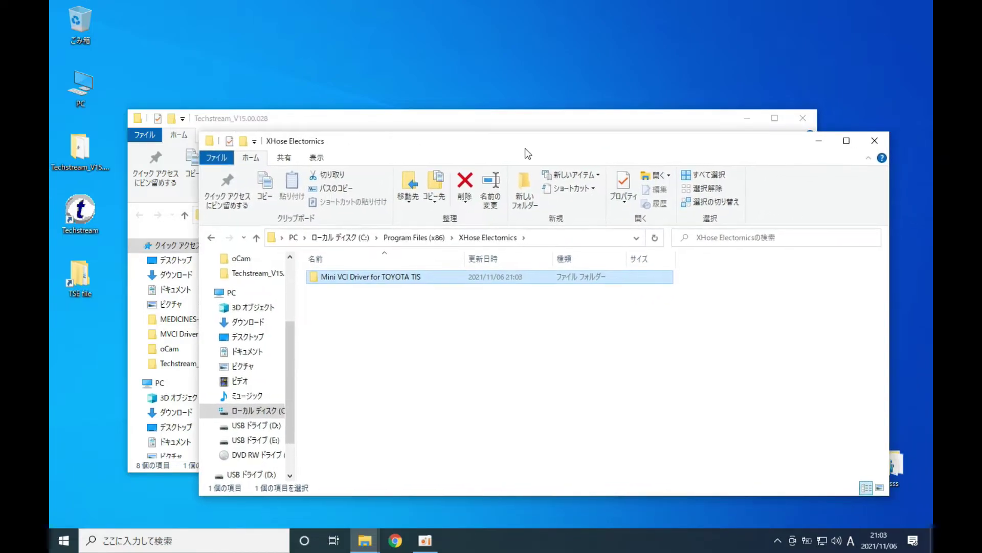
{"action": "double_click", "coordinate": [425, 277]}
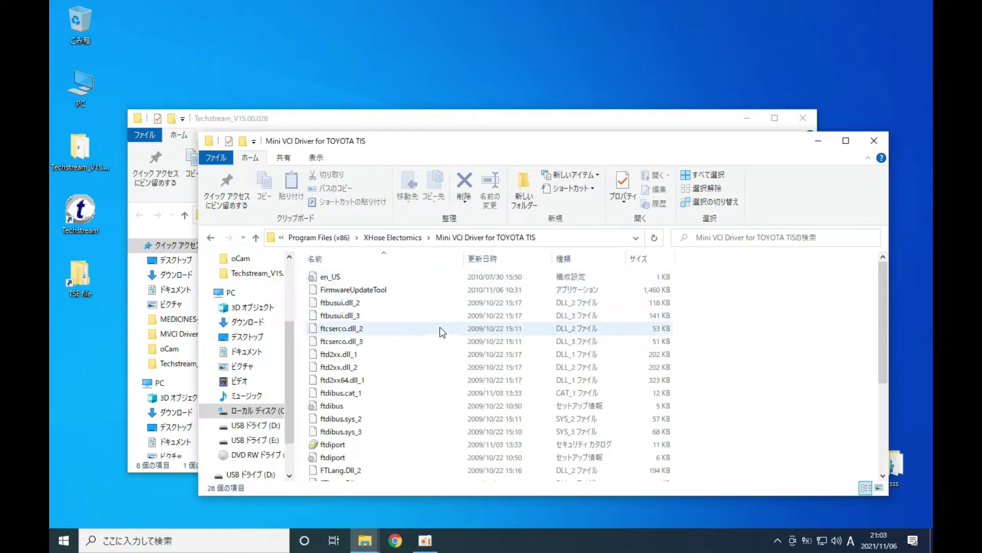
{"action": "scroll", "coordinate": [440, 335], "scroll_direction": "down", "scroll_amount": 4}
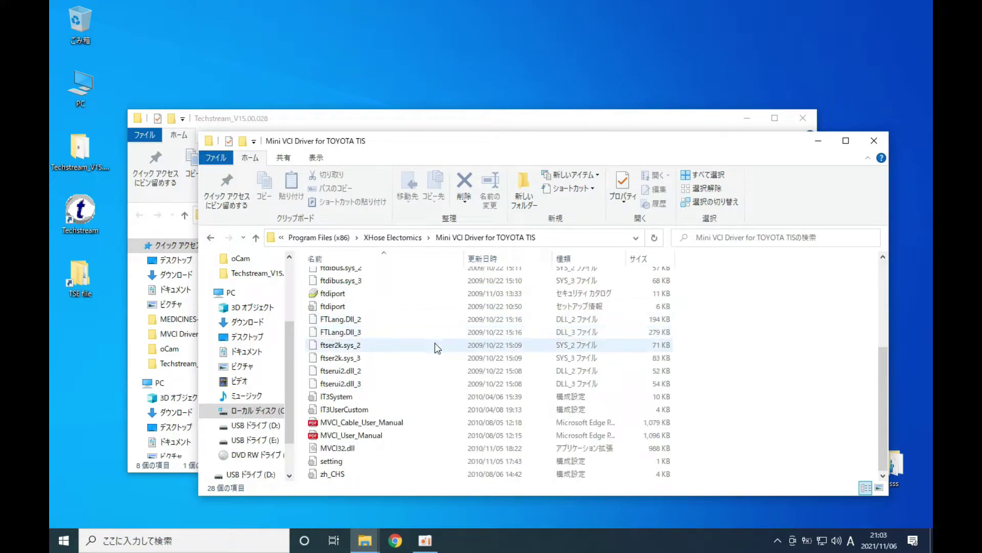
{"action": "left_click", "coordinate": [343, 451]}
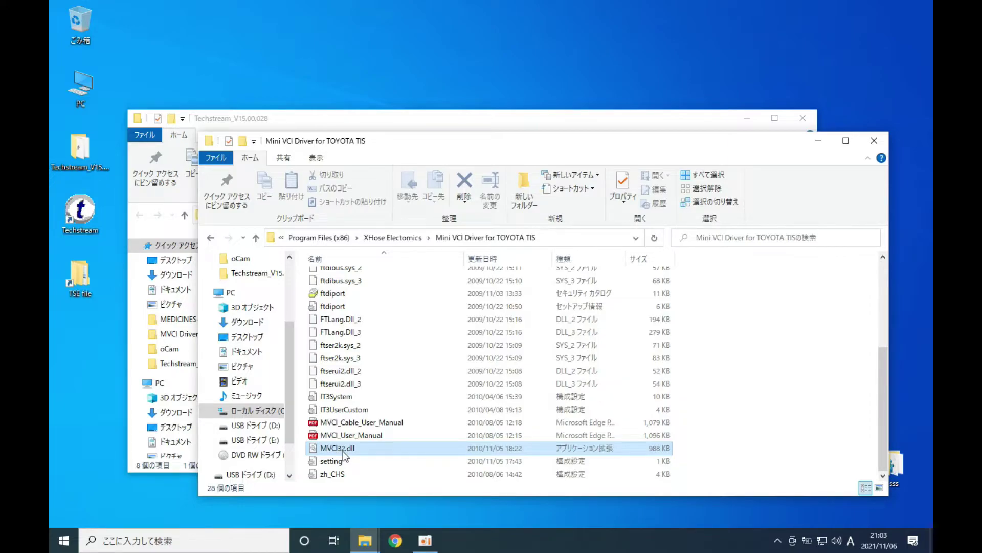
{"action": "right_click", "coordinate": [344, 452]}
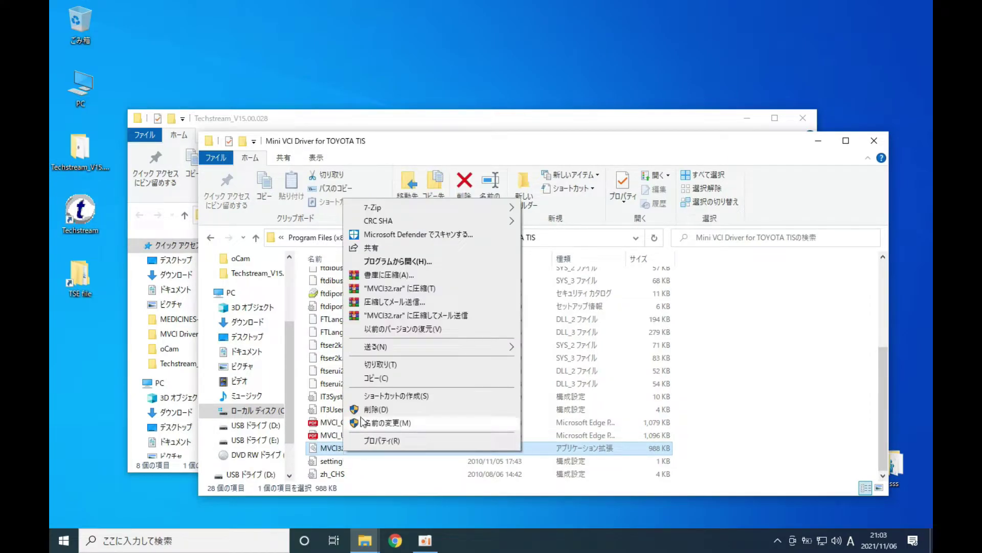
{"action": "left_click", "coordinate": [376, 380]}
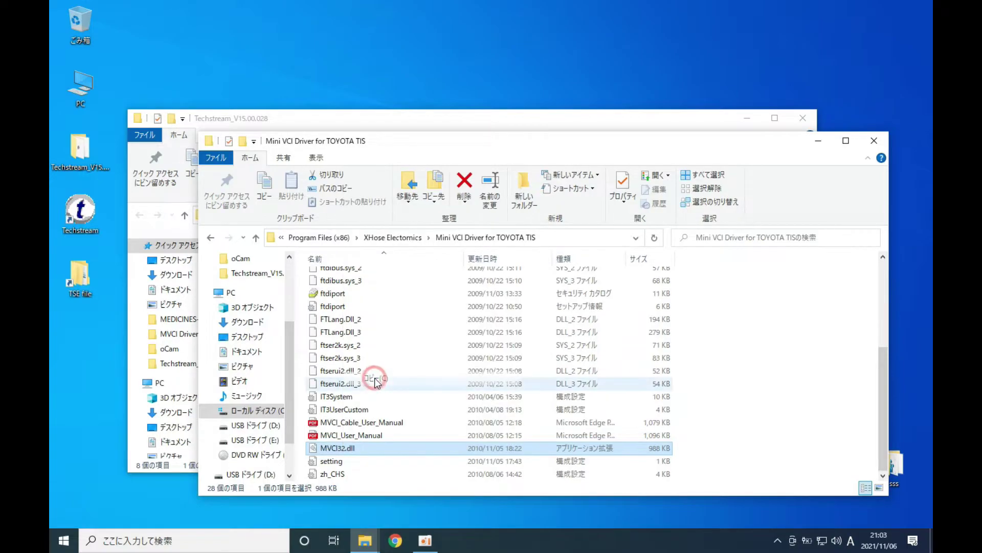
Paste MVCI32.dll into the root of local disk C:, granting administrator permission, and close both folder windows
{"action": "left_click", "coordinate": [282, 240]}
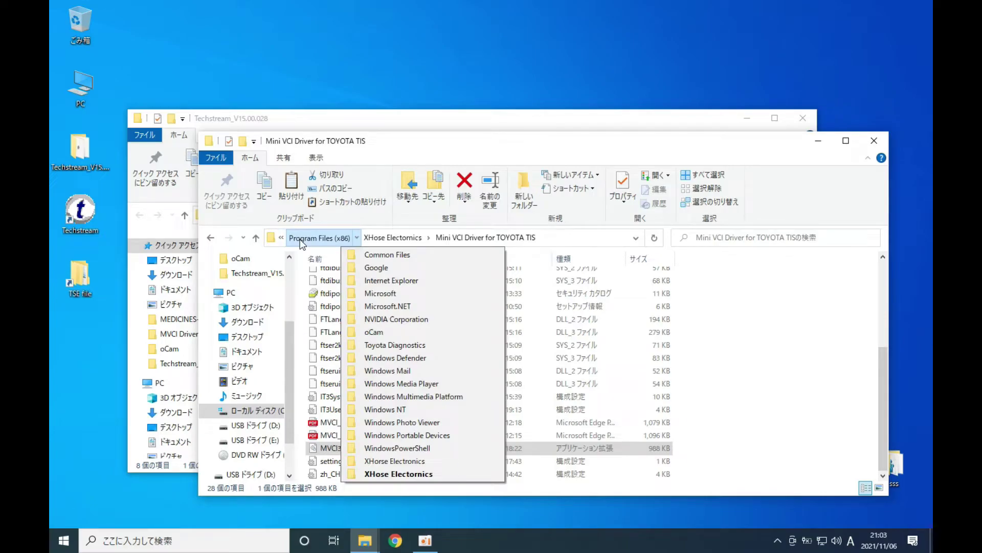
{"action": "left_click", "coordinate": [300, 238]}
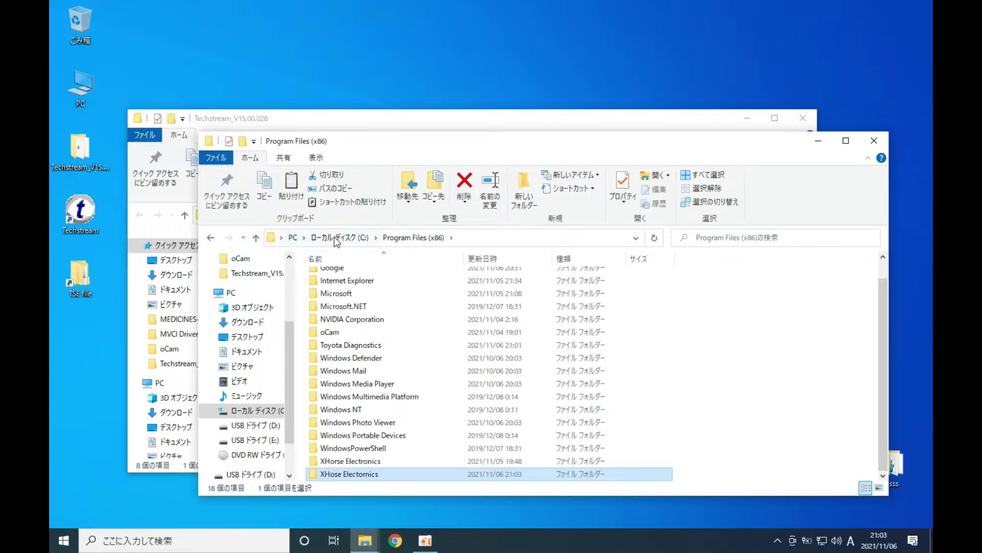
{"action": "left_click", "coordinate": [335, 238]}
{"action": "left_click", "coordinate": [359, 355]}
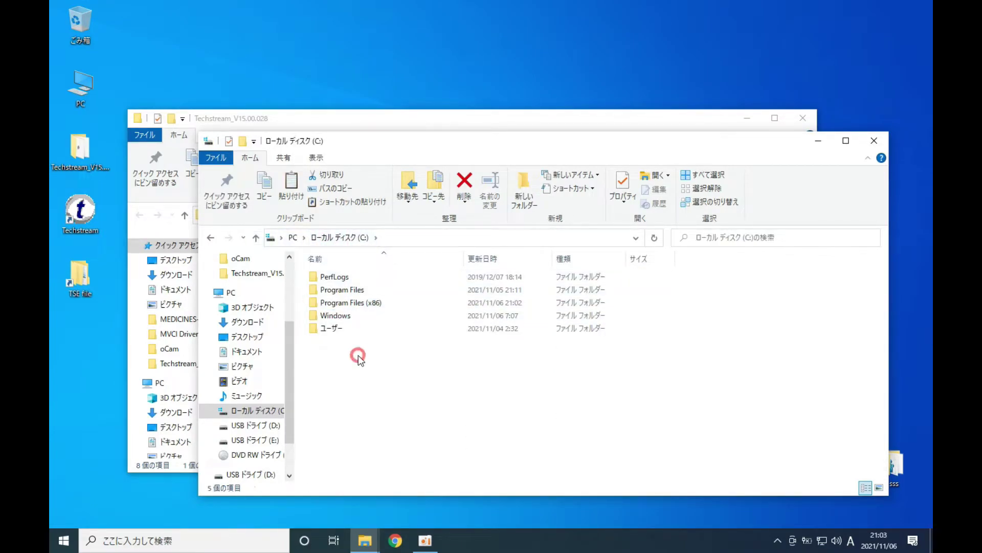
{"action": "right_click", "coordinate": [358, 355]}
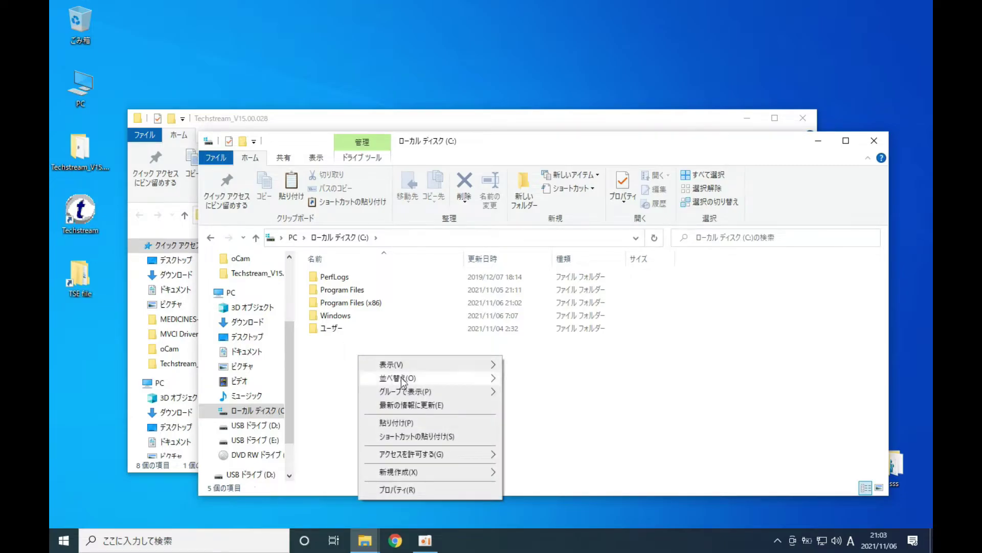
{"action": "left_click", "coordinate": [404, 423]}
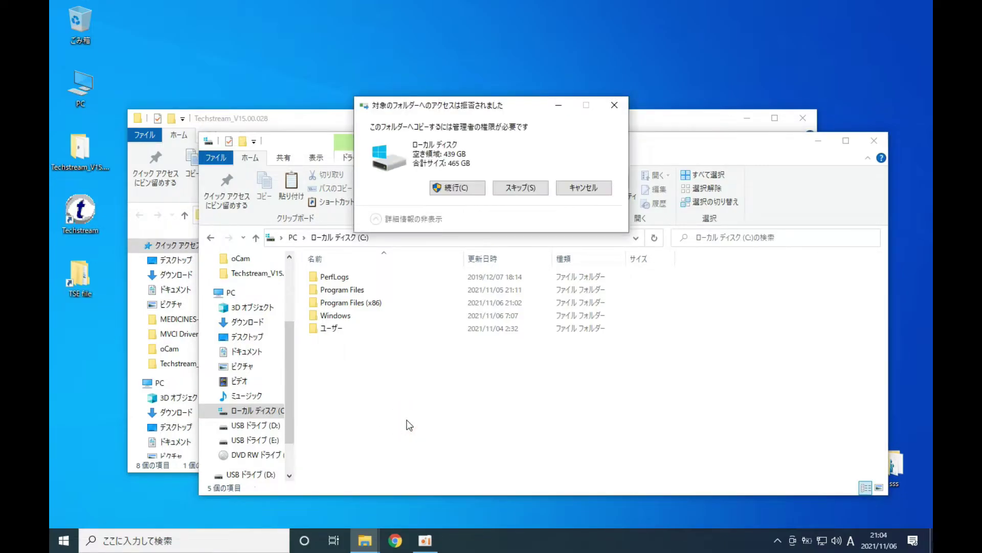
{"action": "left_click", "coordinate": [446, 190]}
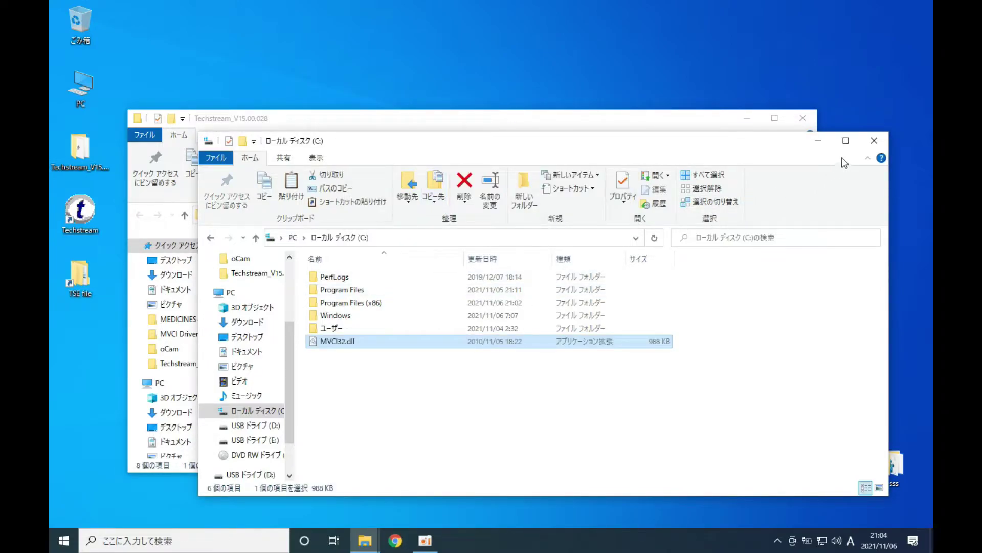
{"action": "left_click", "coordinate": [872, 143]}
{"action": "left_click", "coordinate": [800, 122]}
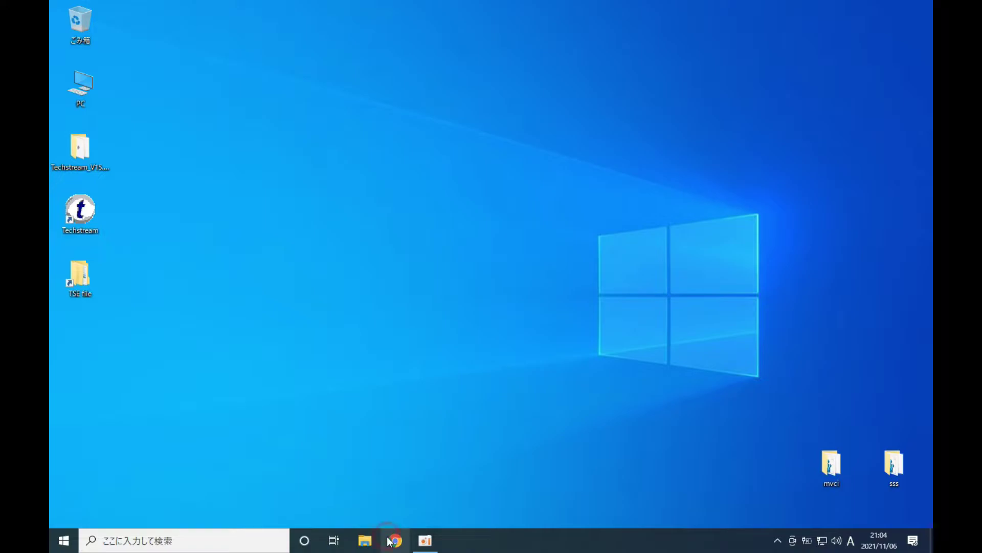
Switch to Chrome, search Google for ftdi, and open the D2XX Drivers page on the FTDI Chip site
{"action": "left_click", "coordinate": [395, 540]}
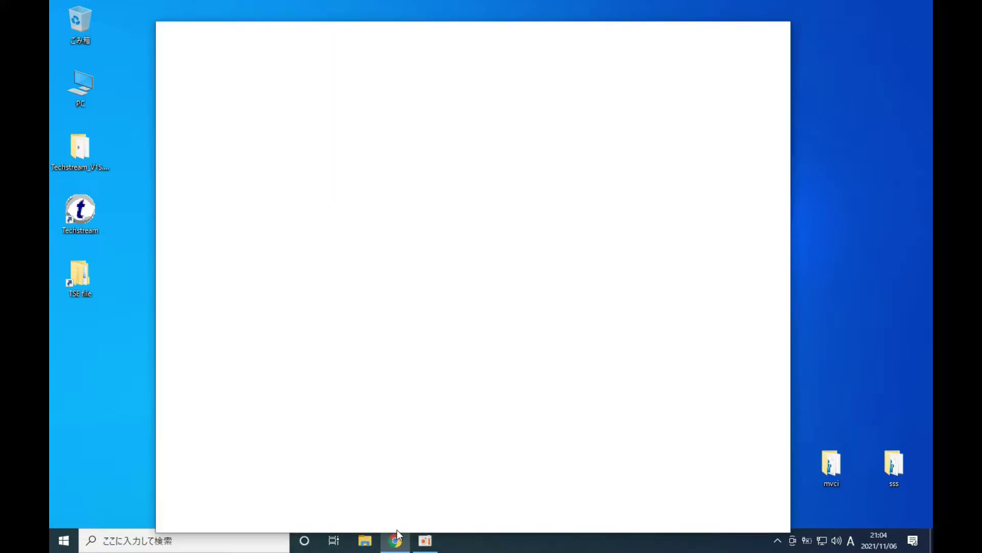
{"action": "type", "text": "f"}
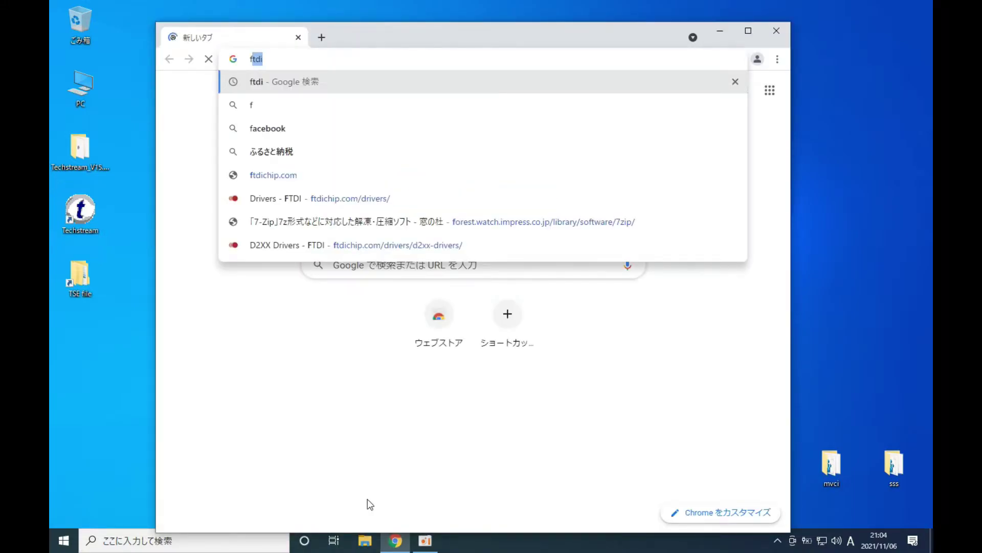
{"action": "type", "text": "td"}
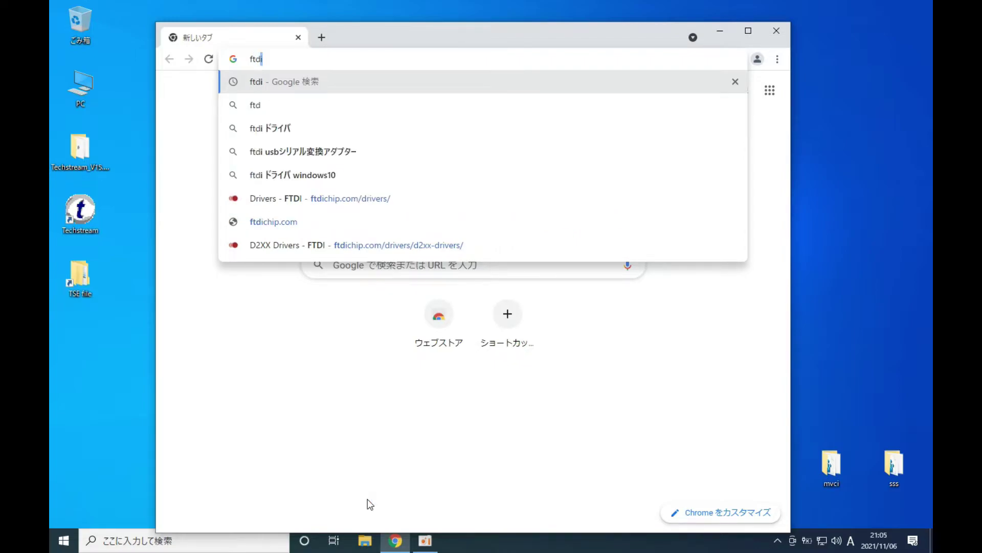
{"action": "type", "text": "i"}
{"action": "key", "text": "Return"}
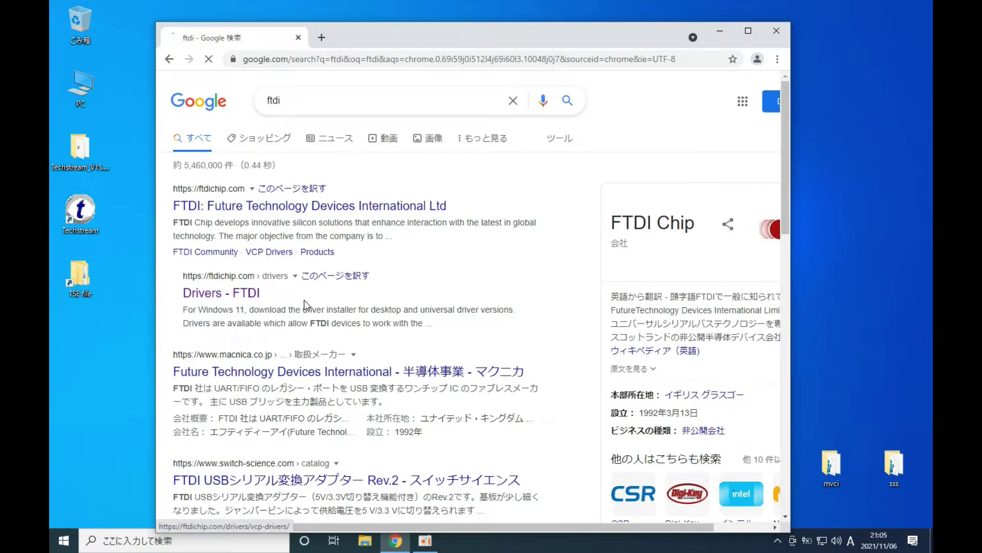
{"action": "left_click", "coordinate": [219, 296]}
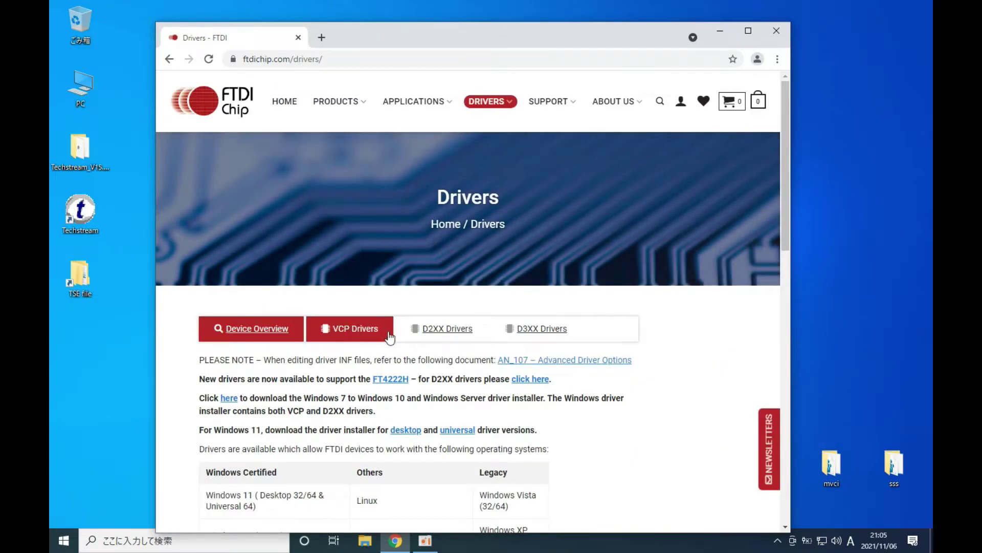
{"action": "left_click", "coordinate": [441, 332]}
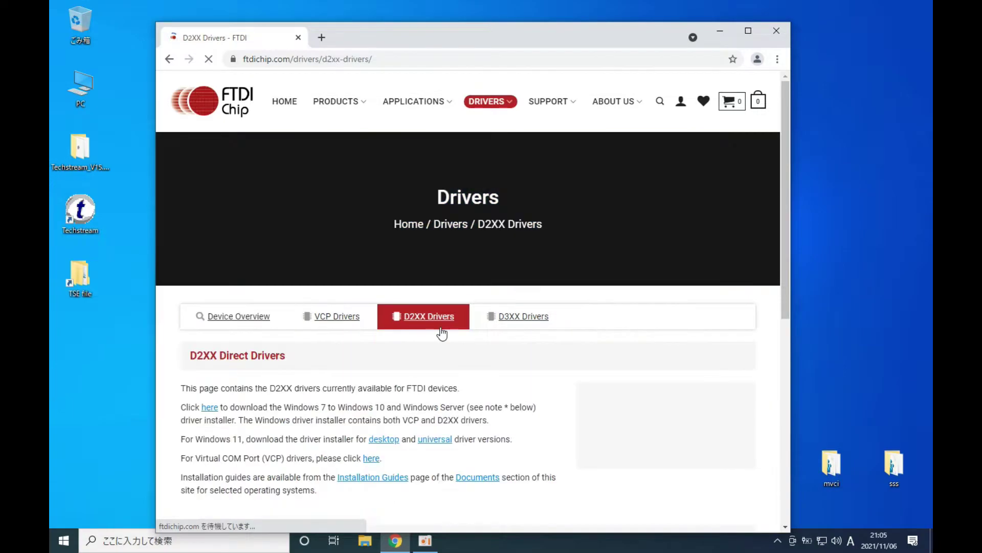
Download the setup executable for the Windows* entry (version 2.12.36.4) from the D2XX driver table
{"action": "scroll", "coordinate": [452, 399], "scroll_direction": "down", "scroll_amount": 1}
{"action": "scroll", "coordinate": [452, 399], "scroll_direction": "down", "scroll_amount": 10}
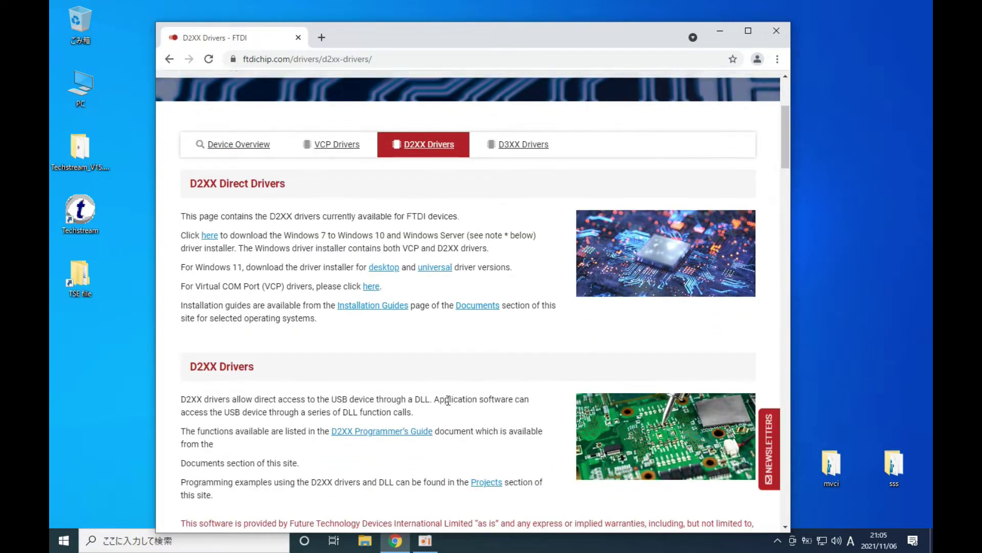
{"action": "scroll", "coordinate": [445, 400], "scroll_direction": "down", "scroll_amount": 4}
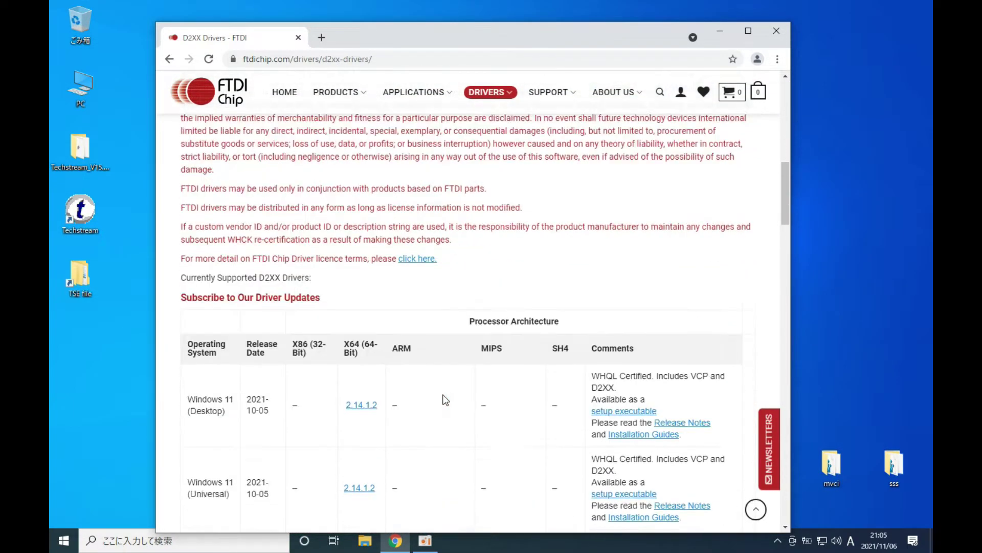
{"action": "scroll", "coordinate": [276, 381], "scroll_direction": "down", "scroll_amount": 3}
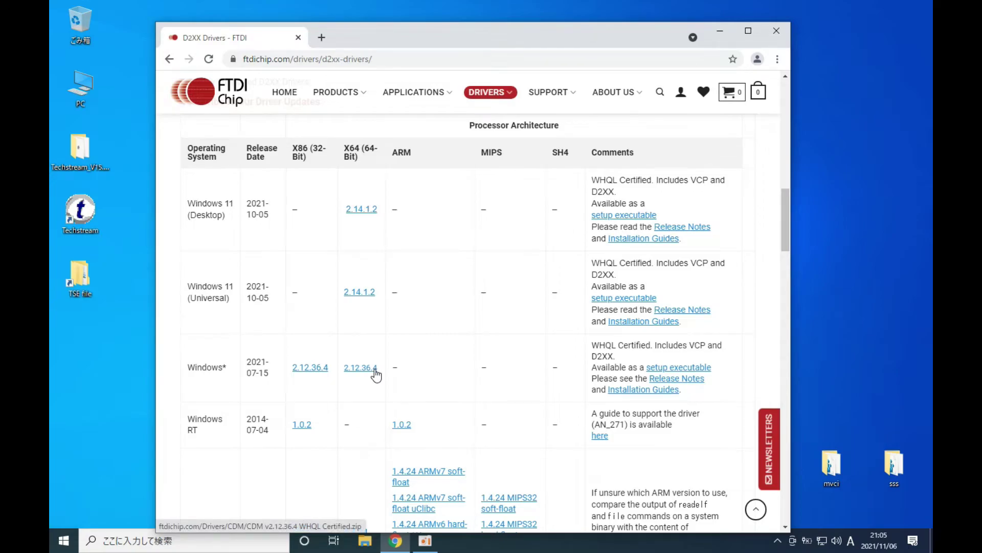
{"action": "scroll", "coordinate": [376, 375], "scroll_direction": "down", "scroll_amount": 1}
{"action": "left_click", "coordinate": [664, 305]}
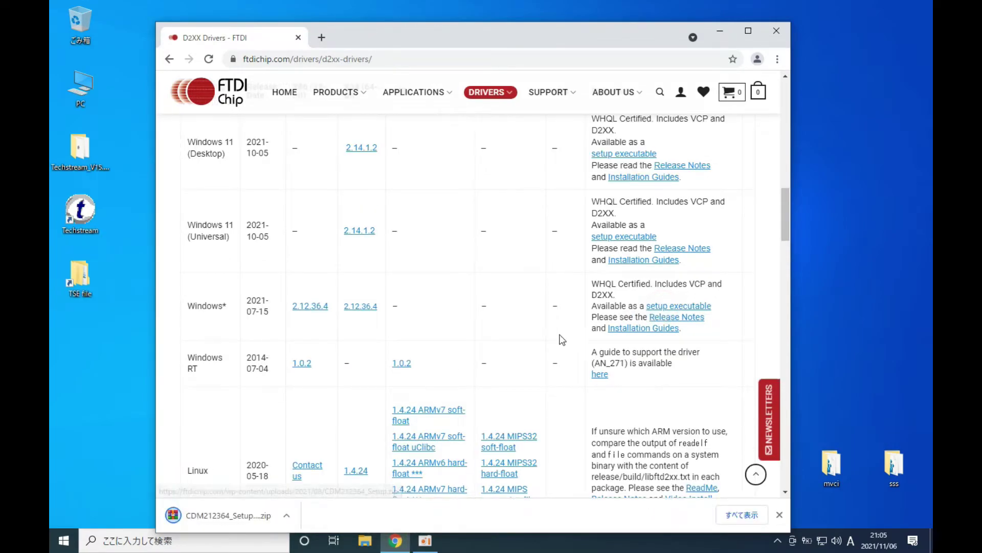
Open the downloaded CDM212364_Setup.zip from its folder and extract it to a CDM212364_Setup folder in Downloads
{"action": "left_click", "coordinate": [285, 516]}
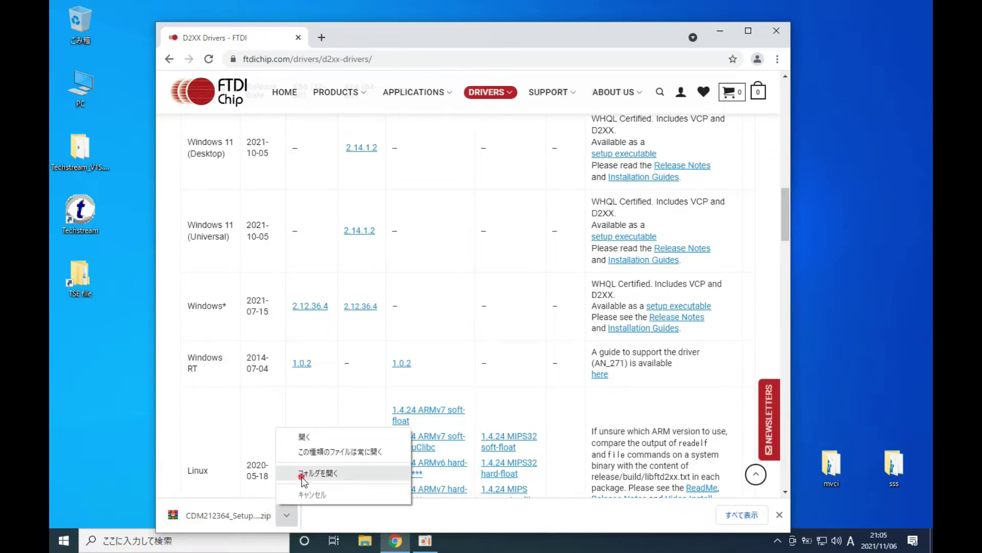
{"action": "left_click", "coordinate": [302, 476]}
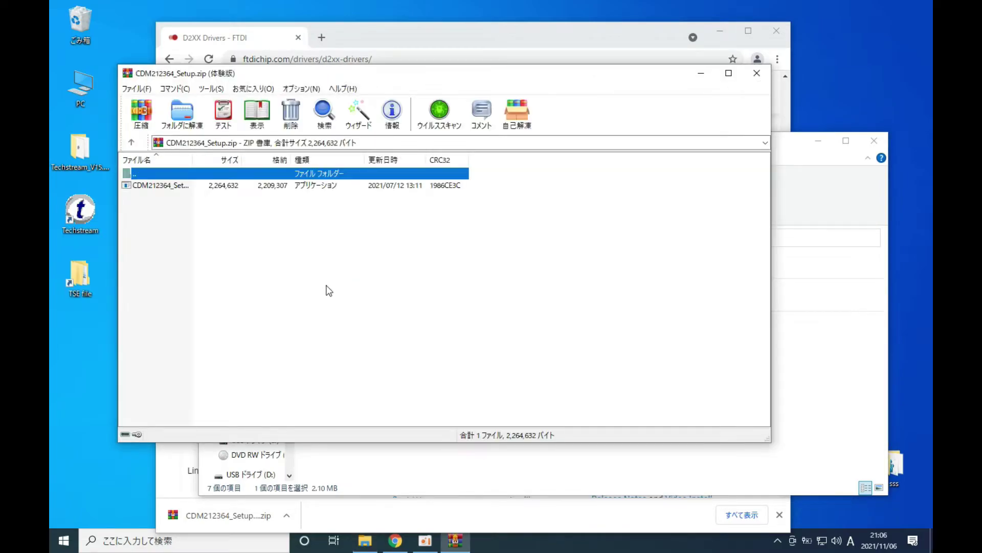
{"action": "left_click", "coordinate": [180, 127]}
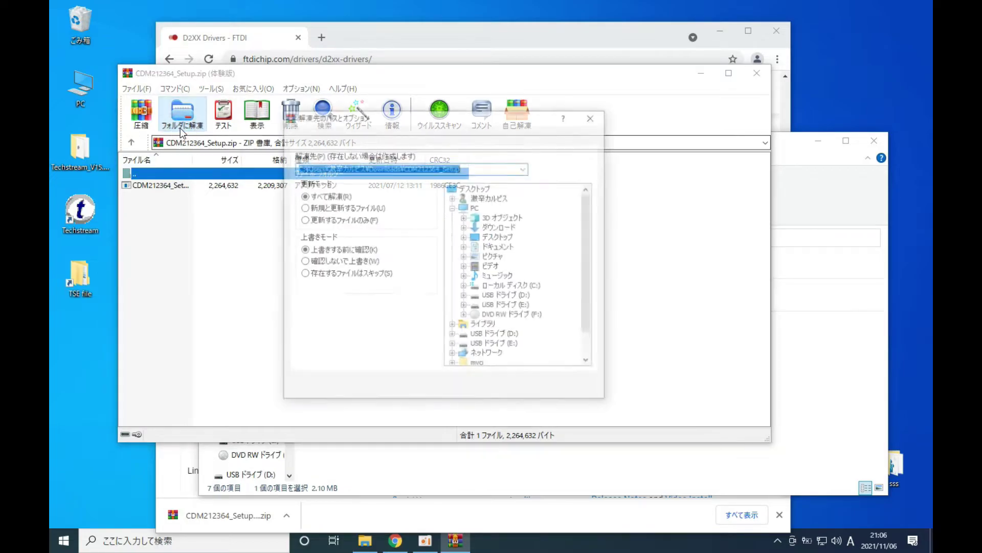
{"action": "left_click", "coordinate": [444, 388]}
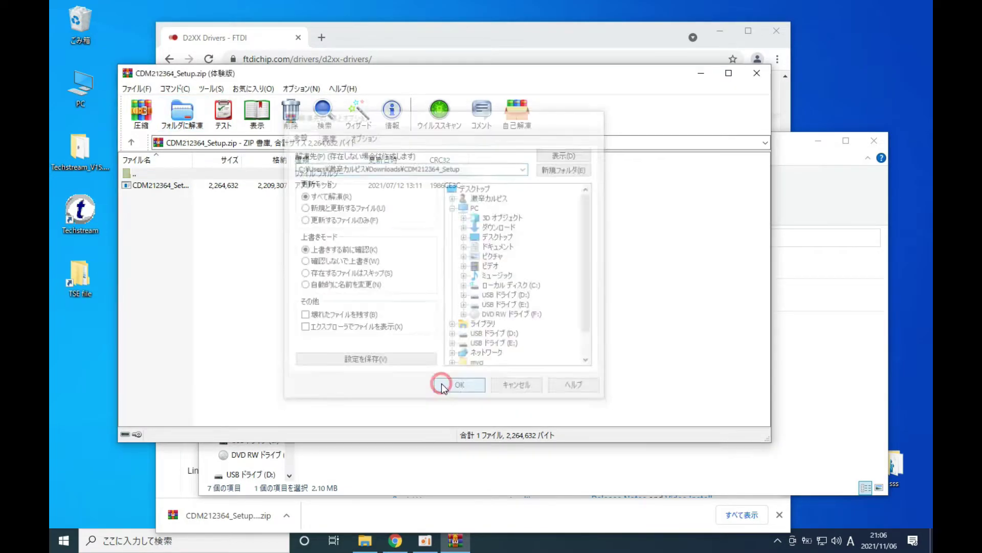
{"action": "left_click", "coordinate": [752, 72]}
Install the FTDI CDM drivers from the extracted CDM212364_Setup application, accepting the licence agreement, and close the folder and browser windows
{"action": "double_click", "coordinate": [343, 294]}
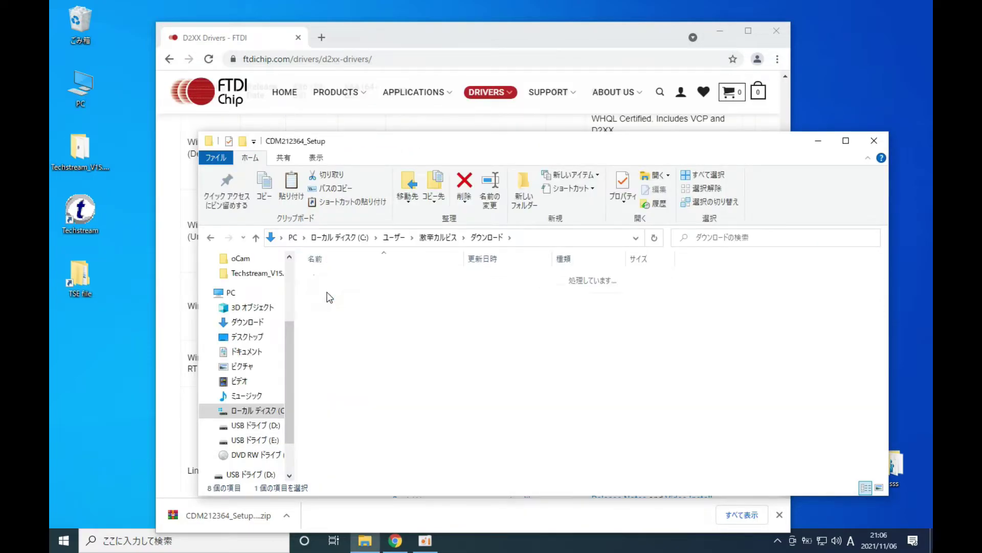
{"action": "double_click", "coordinate": [347, 279]}
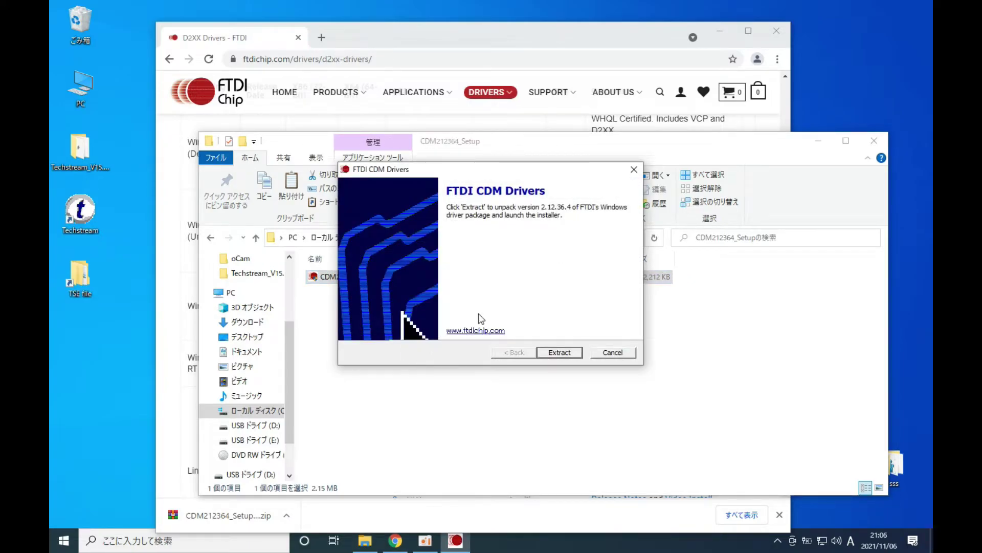
{"action": "left_click", "coordinate": [558, 353]}
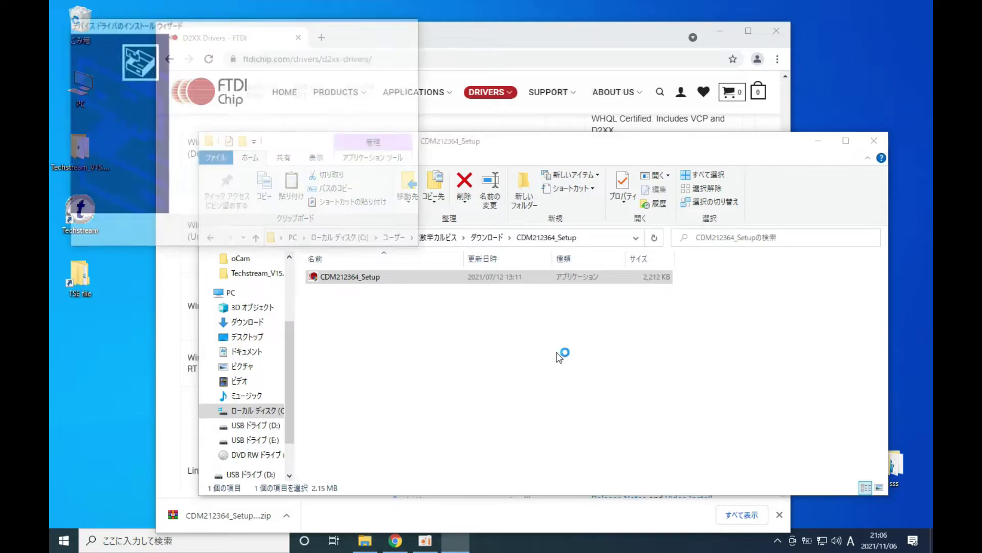
{"action": "left_click", "coordinate": [337, 234]}
{"action": "left_click", "coordinate": [167, 188]}
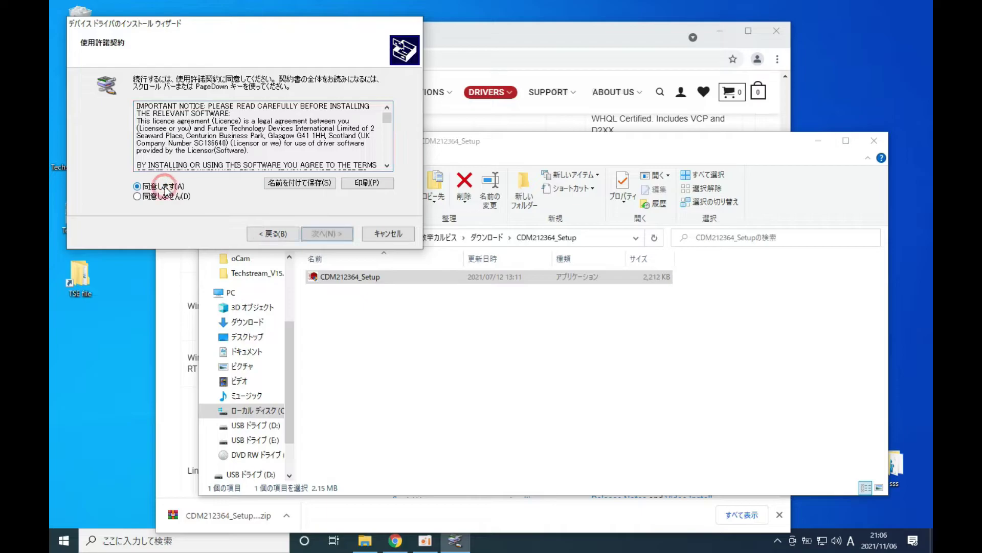
{"action": "left_click", "coordinate": [320, 234]}
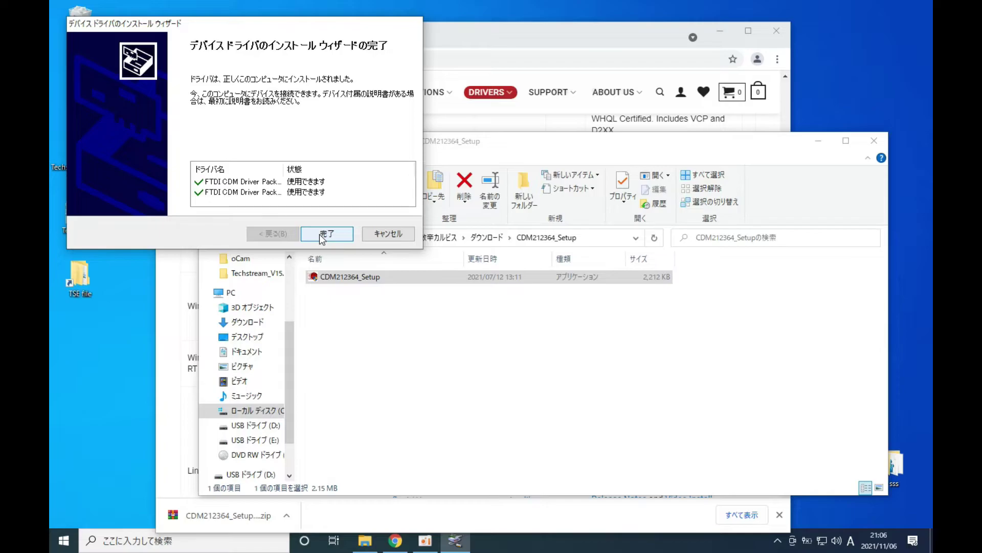
{"action": "left_click", "coordinate": [322, 235]}
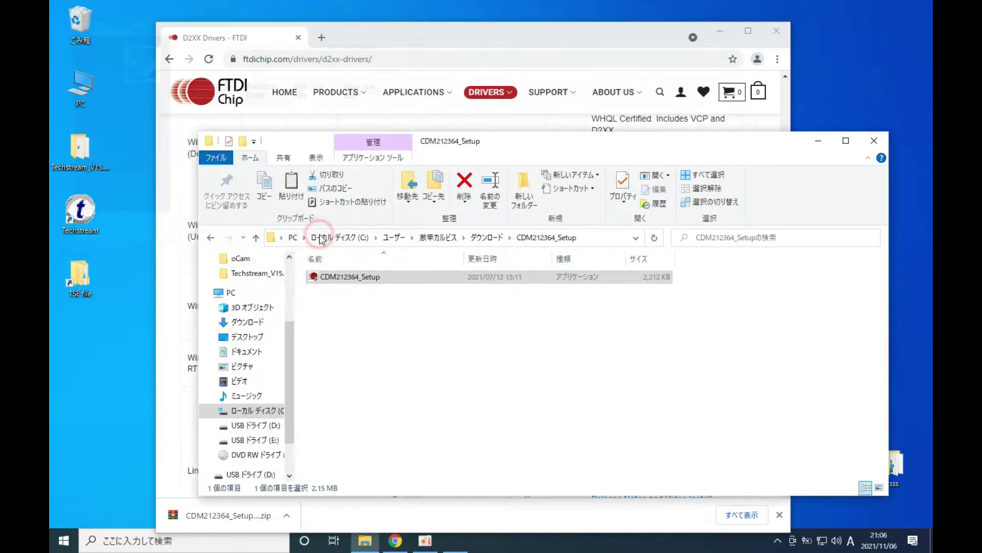
{"action": "left_click", "coordinate": [870, 141]}
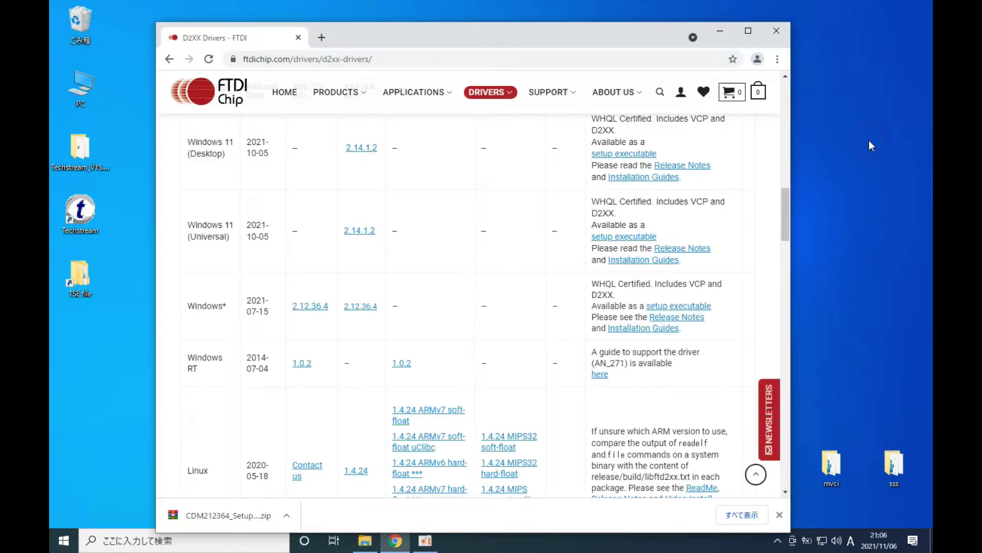
{"action": "left_click", "coordinate": [770, 32]}
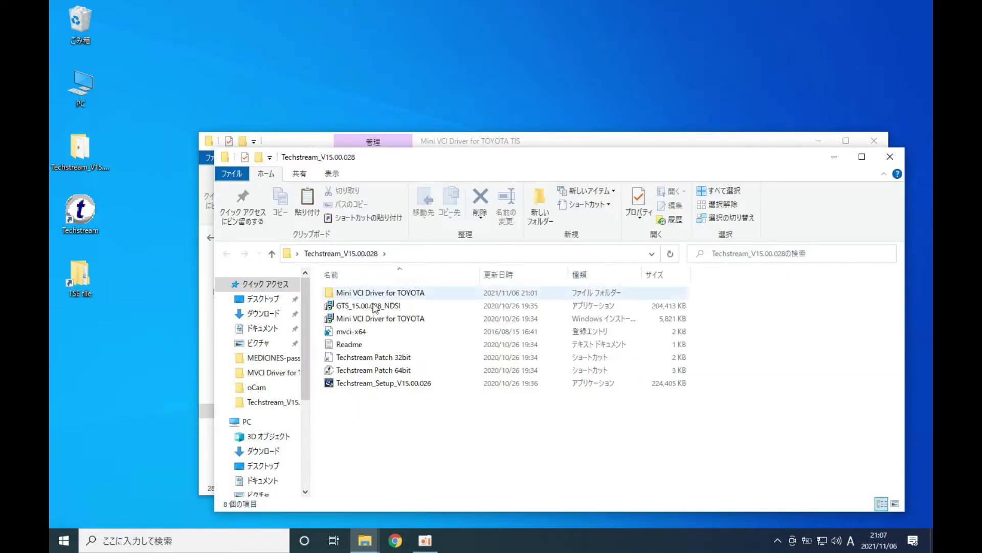
Add the mvci-x64 registry entries from the Techstream_V15.00.028 folder to the Windows registry and acknowledge the result
{"action": "left_click", "coordinate": [367, 332]}
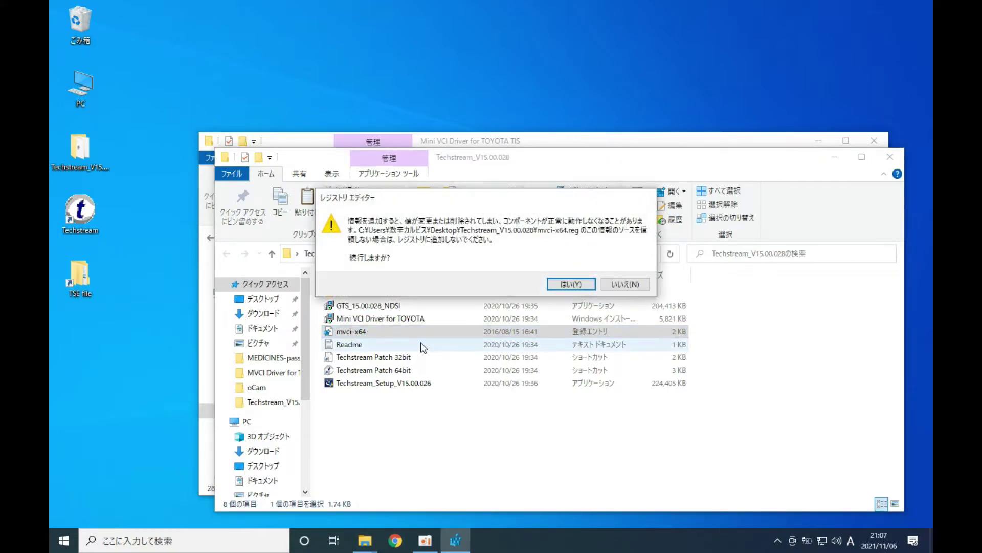
{"action": "left_click", "coordinate": [568, 284]}
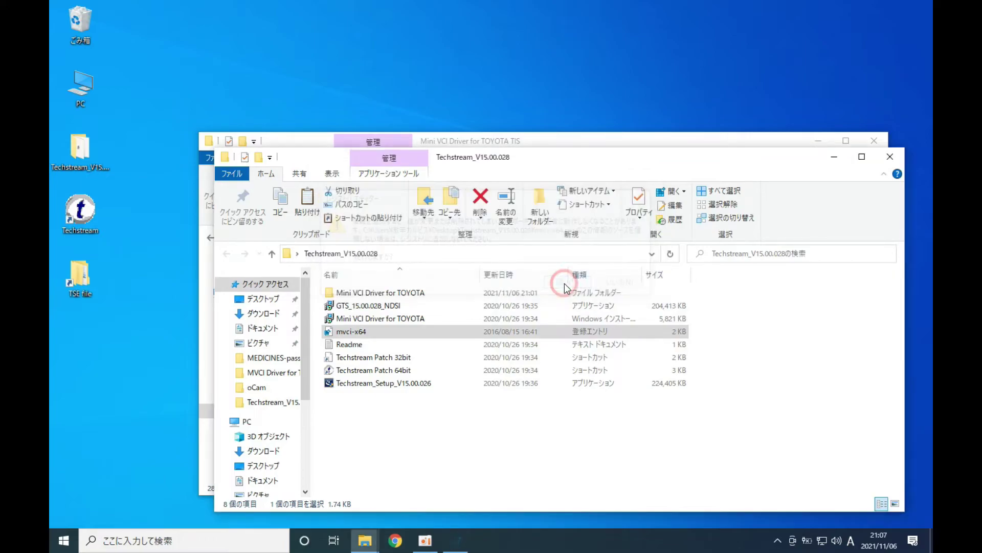
{"action": "left_click", "coordinate": [627, 269]}
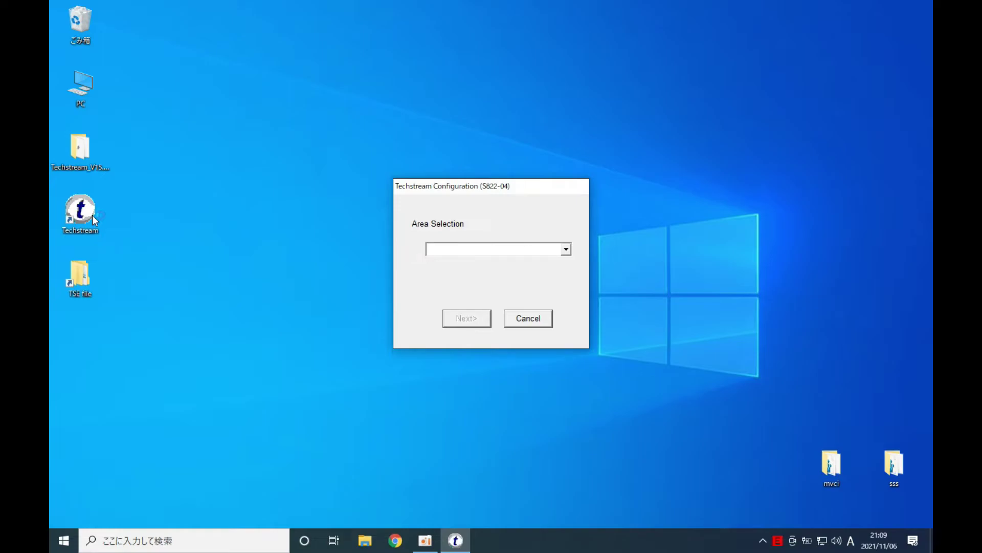
Configure Techstream for the Japan area with 日本語 as the default language
{"action": "left_click", "coordinate": [566, 250]}
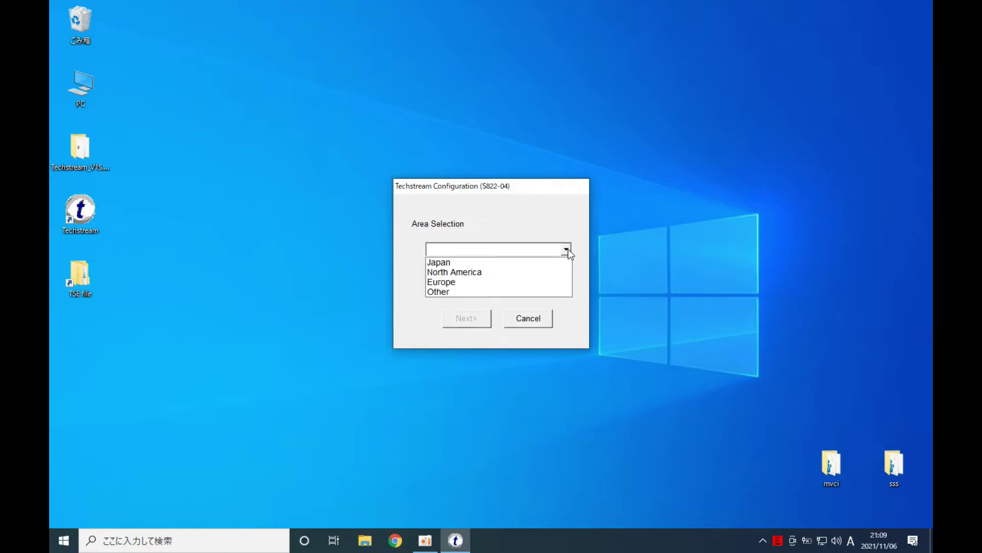
{"action": "left_click", "coordinate": [543, 263]}
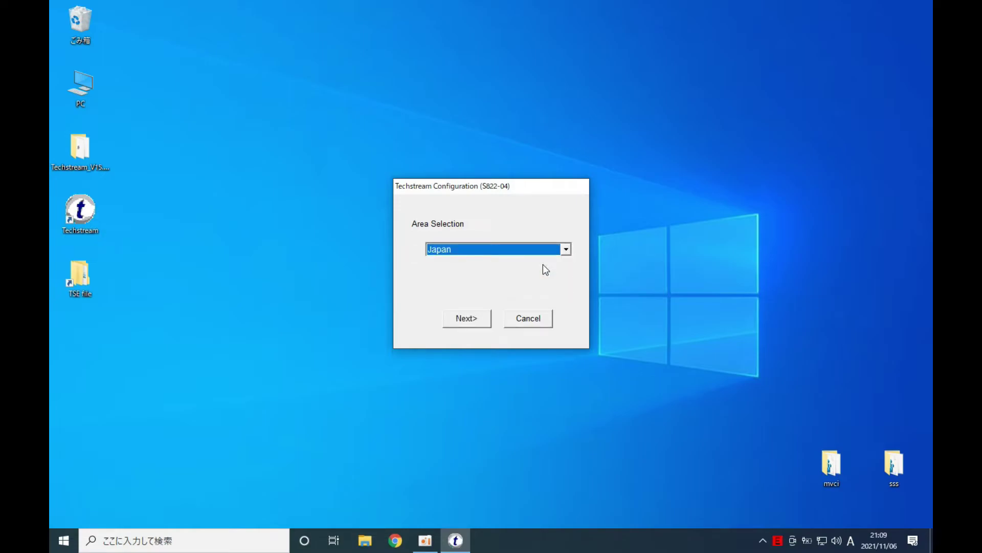
{"action": "left_click", "coordinate": [463, 320]}
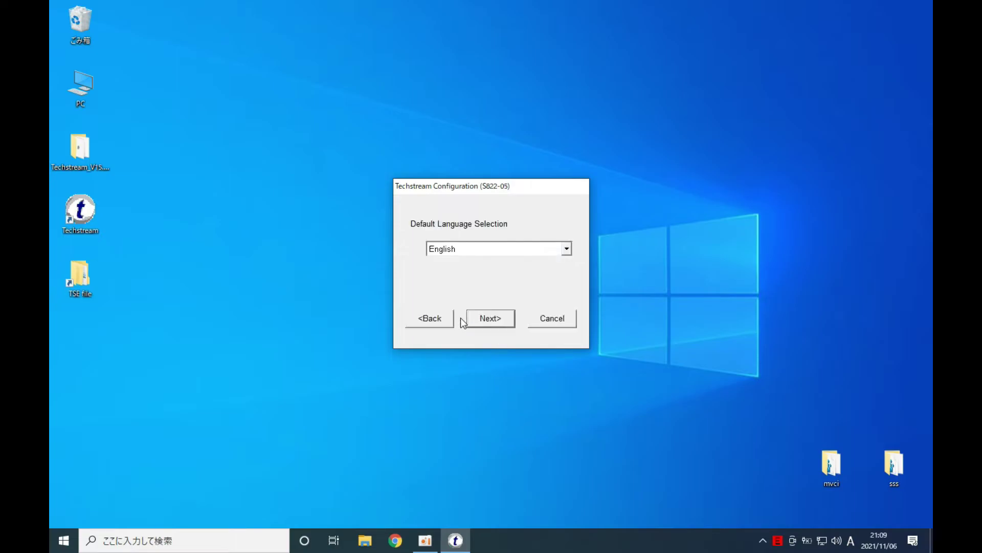
{"action": "left_click", "coordinate": [567, 249]}
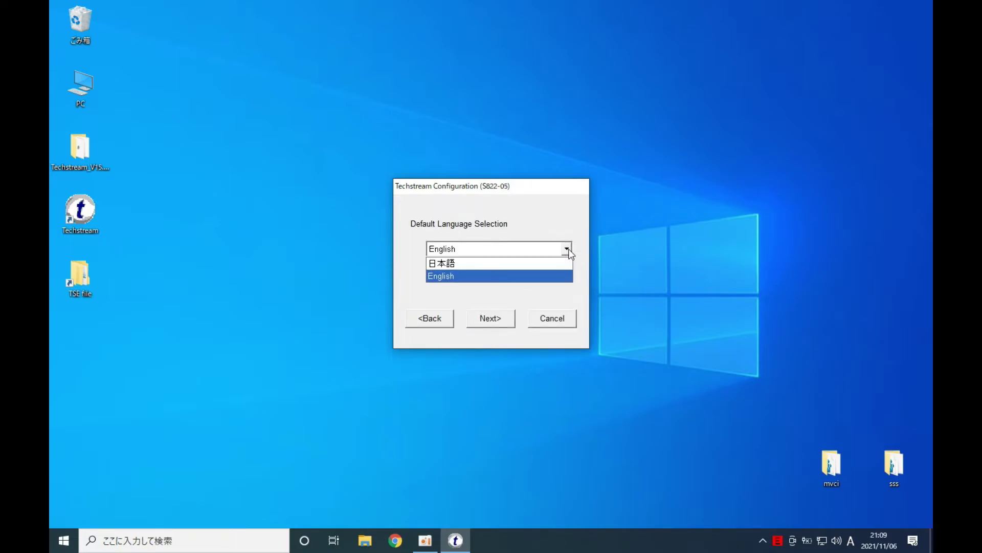
{"action": "left_click", "coordinate": [554, 262]}
{"action": "left_click", "coordinate": [496, 320]}
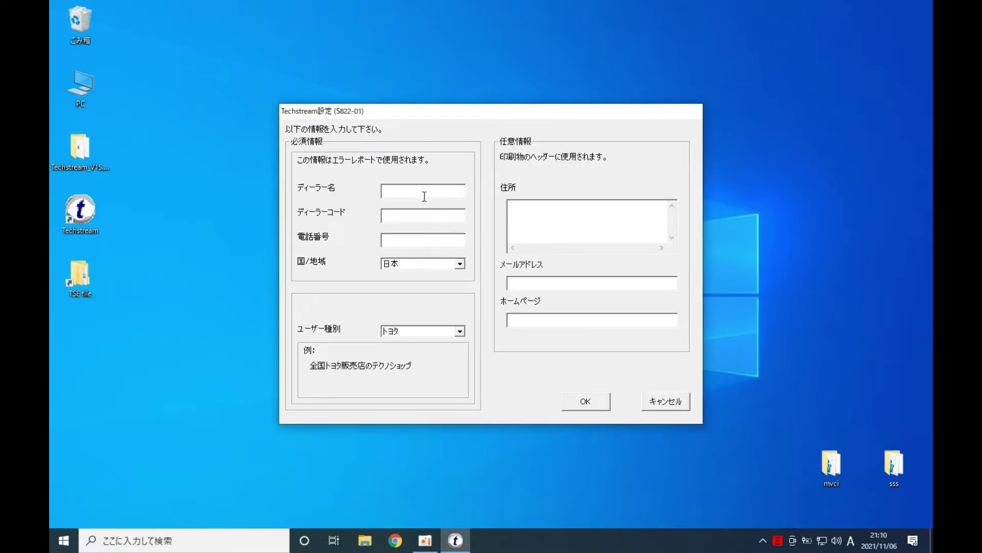
Fill in the required dealer information with dealer name 1 and dealer code 11, save it, and exit the licence registration dialog
{"action": "type", "text": "1"}
{"action": "key", "text": "Tab"}
{"action": "type", "text": "11"}
{"action": "key", "text": "Tab"}
{"action": "key", "text": "Tab"}
{"action": "key", "text": "Tab"}
{"action": "left_click", "coordinate": [586, 405]}
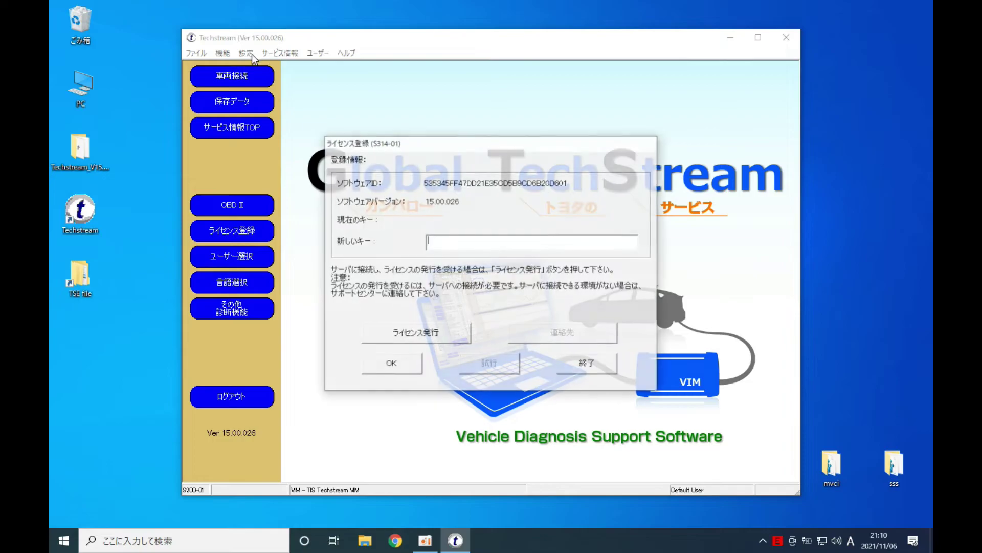
{"action": "left_click", "coordinate": [571, 369]}
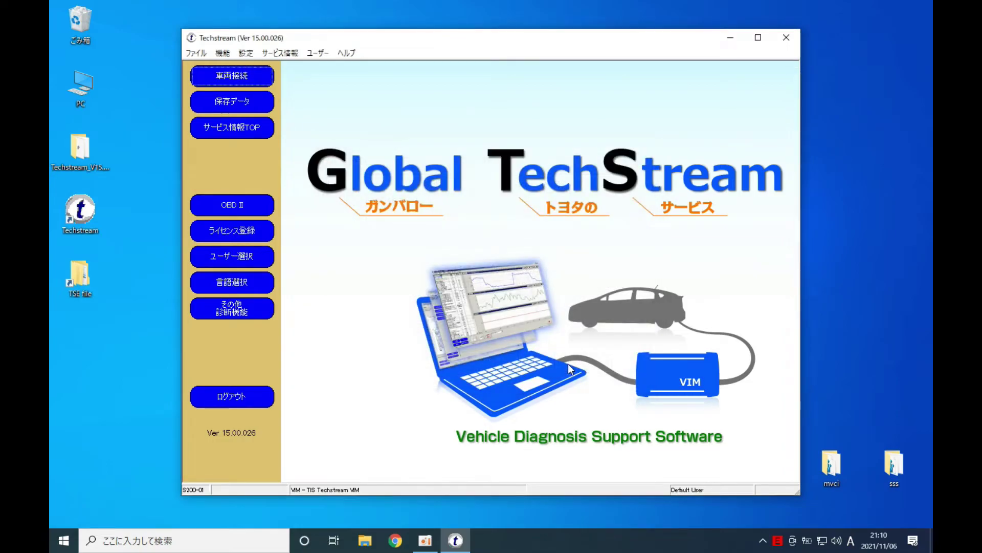
Set the VIM interface to XHorse - MVCI and apply the selection
{"action": "left_click", "coordinate": [242, 53]}
{"action": "left_click", "coordinate": [272, 101]}
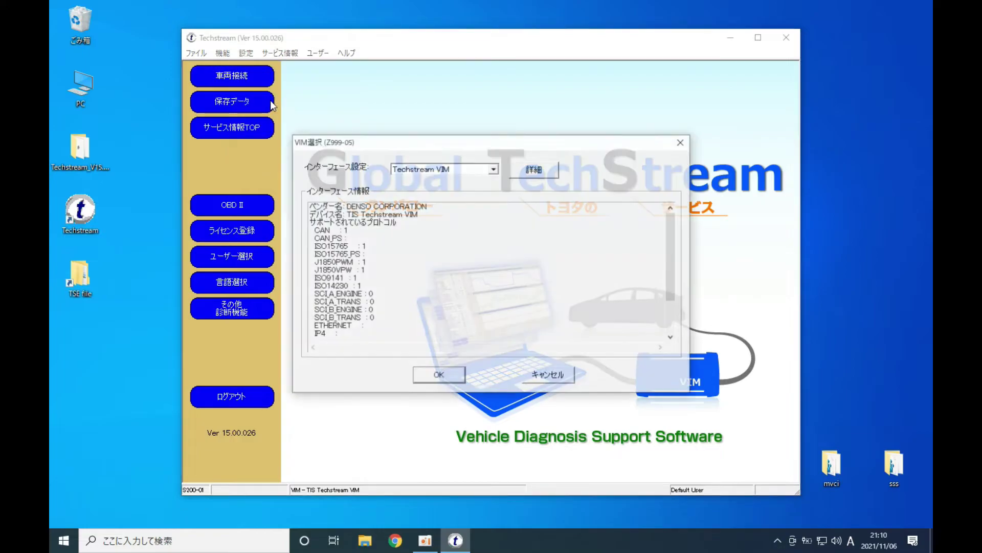
{"action": "left_click", "coordinate": [494, 169]}
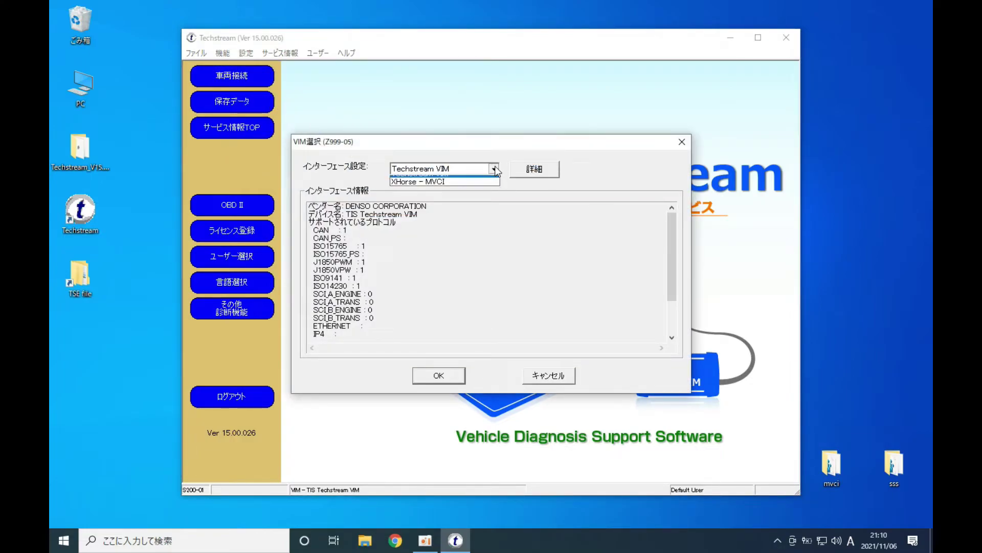
{"action": "left_click", "coordinate": [492, 186]}
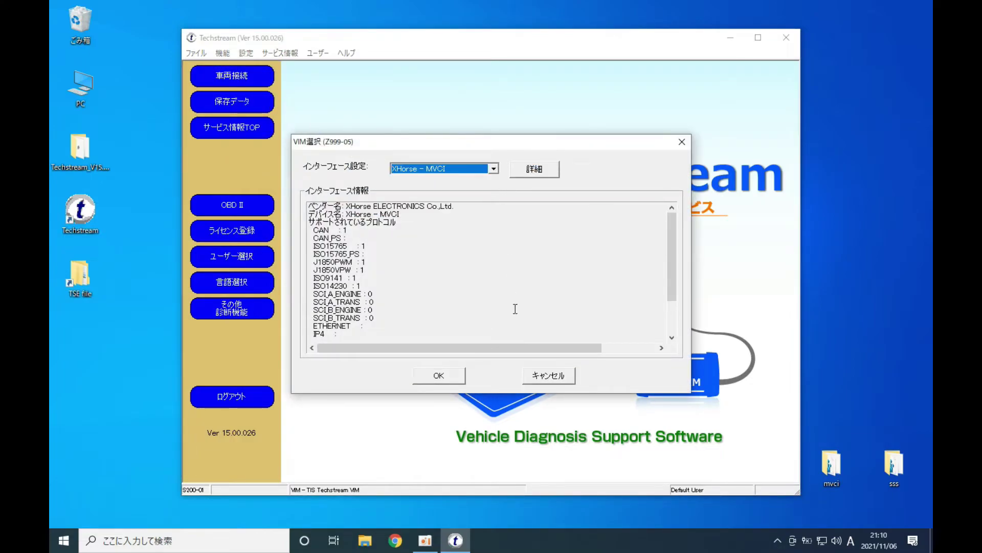
{"action": "left_click", "coordinate": [447, 379]}
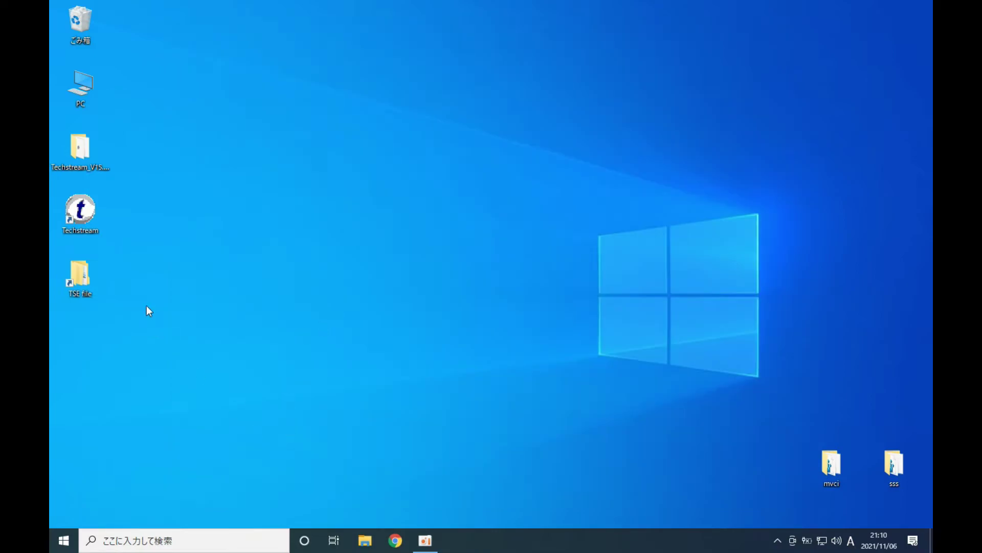
Open the Techstream_V15.00.028 folder on the desktop and launch the Techstream Patch 64bit shortcut
{"action": "double_click", "coordinate": [97, 157]}
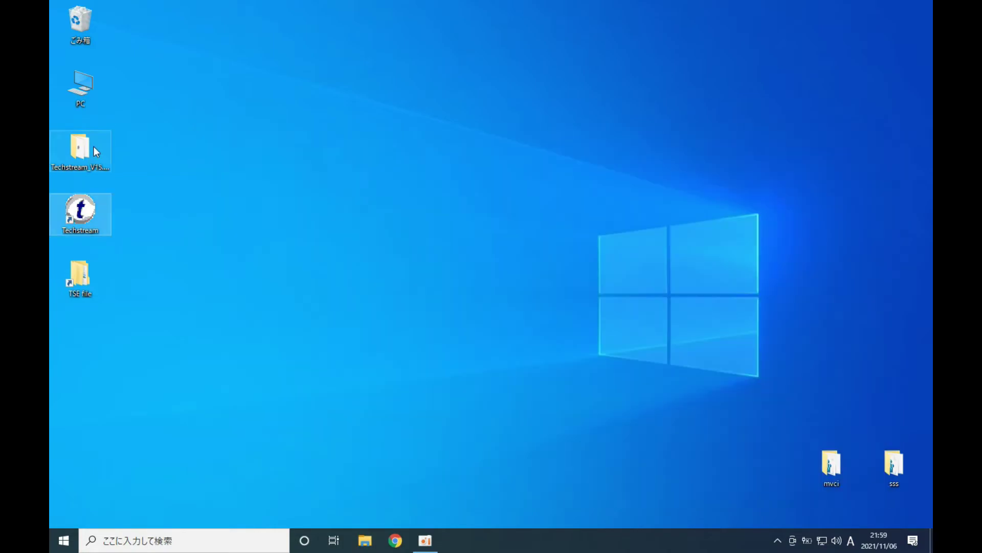
{"action": "double_click", "coordinate": [95, 150]}
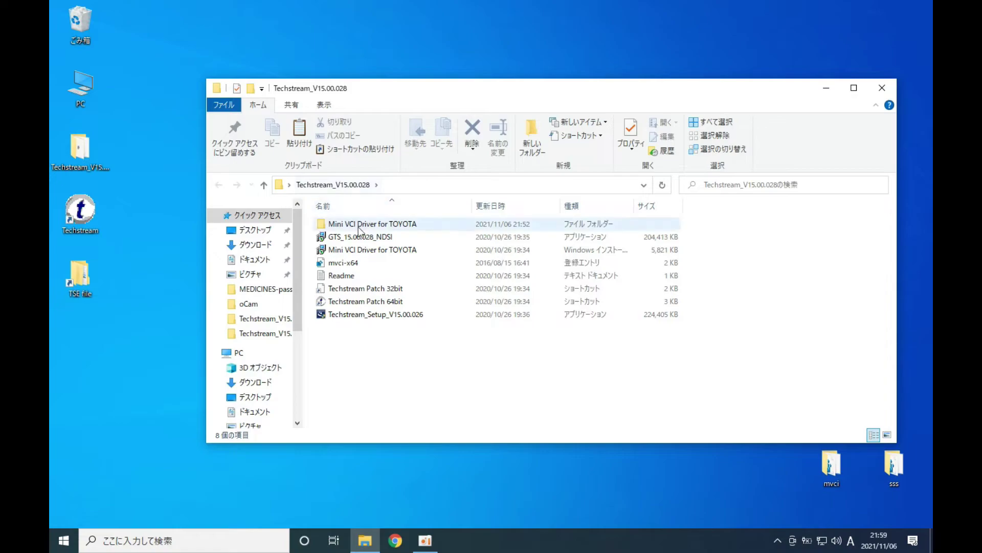
{"action": "left_click", "coordinate": [359, 306]}
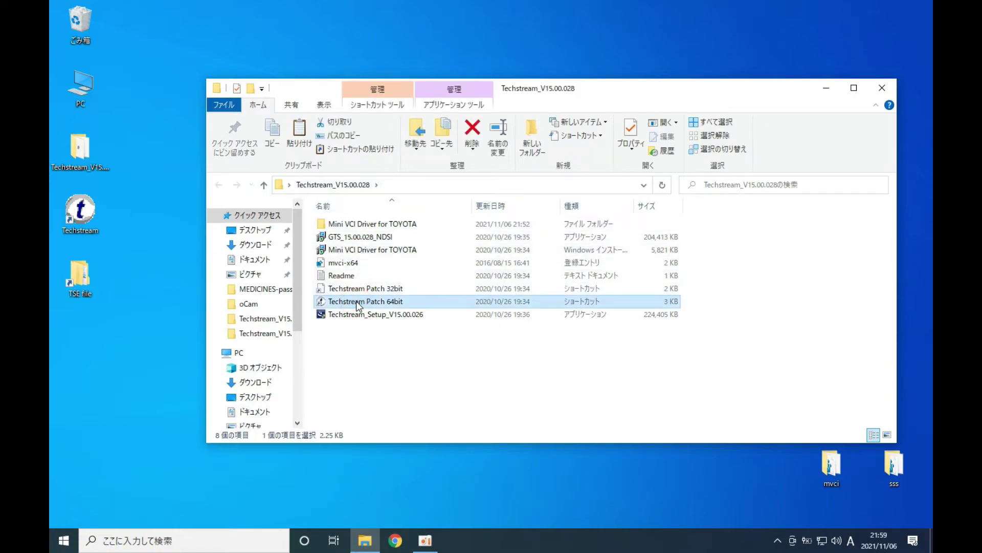
{"action": "double_click", "coordinate": [359, 306]}
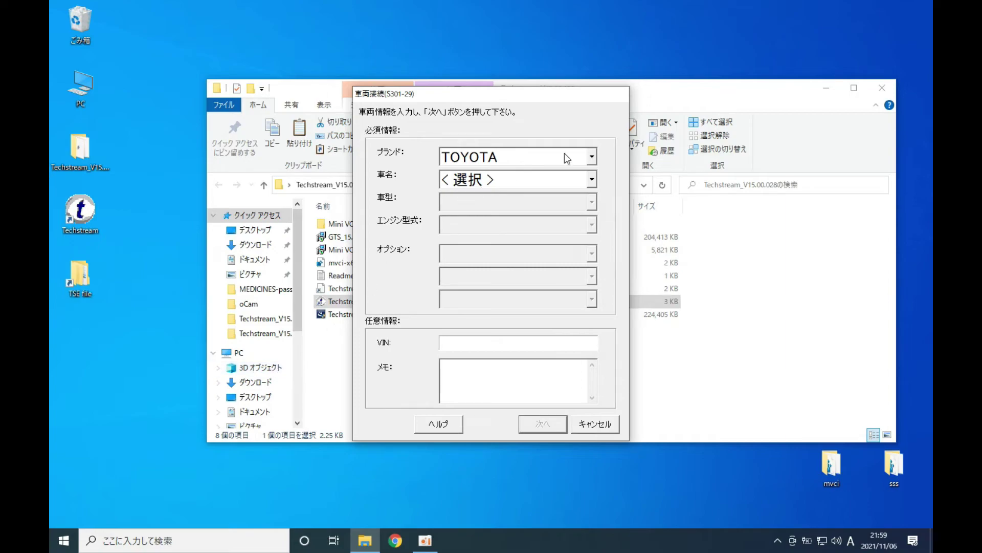
Specify the connected vehicle as an AURIS, model NZE, with the option period starting 2007(H19)年8月, and continue to the connection
{"action": "left_click", "coordinate": [591, 182]}
{"action": "left_click", "coordinate": [591, 181]}
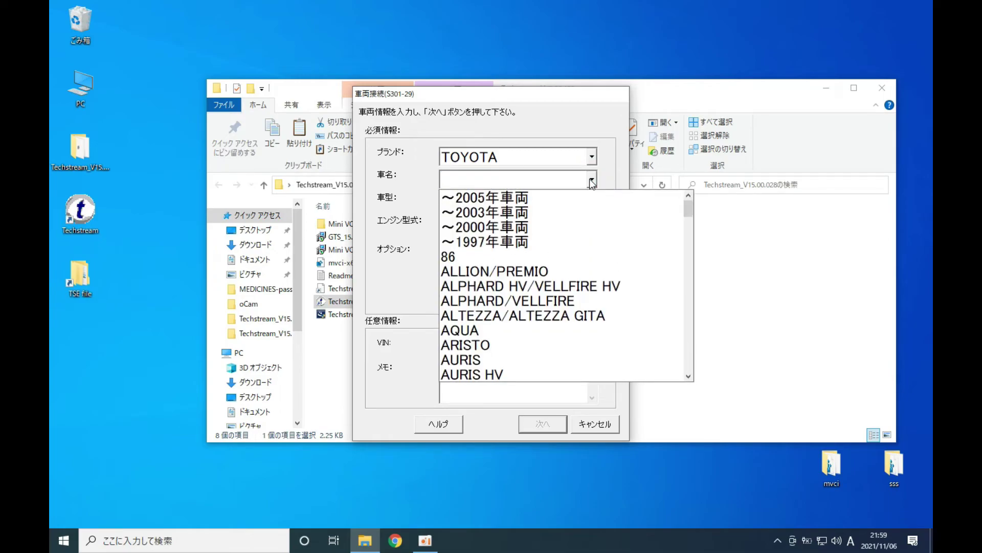
{"action": "left_click", "coordinate": [549, 361]}
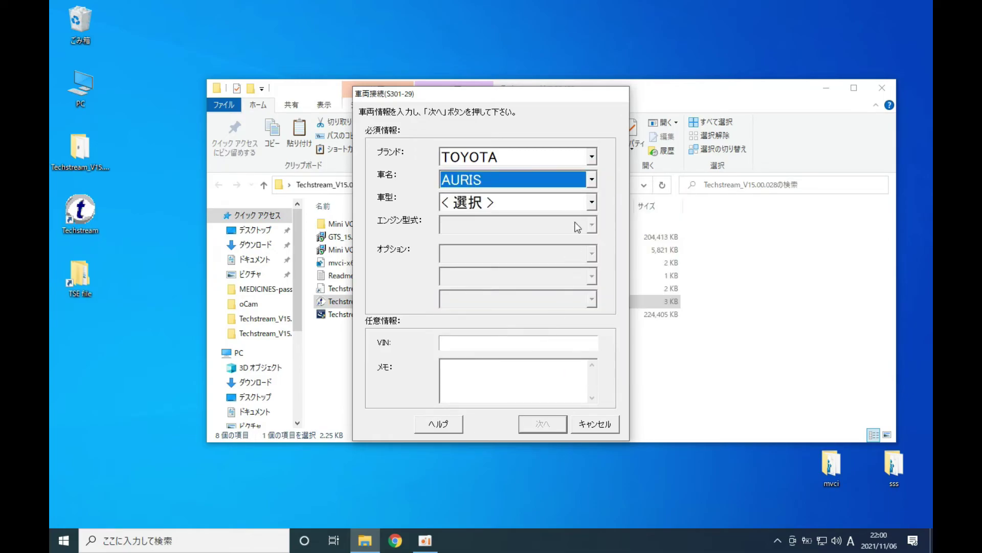
{"action": "left_click", "coordinate": [592, 201]}
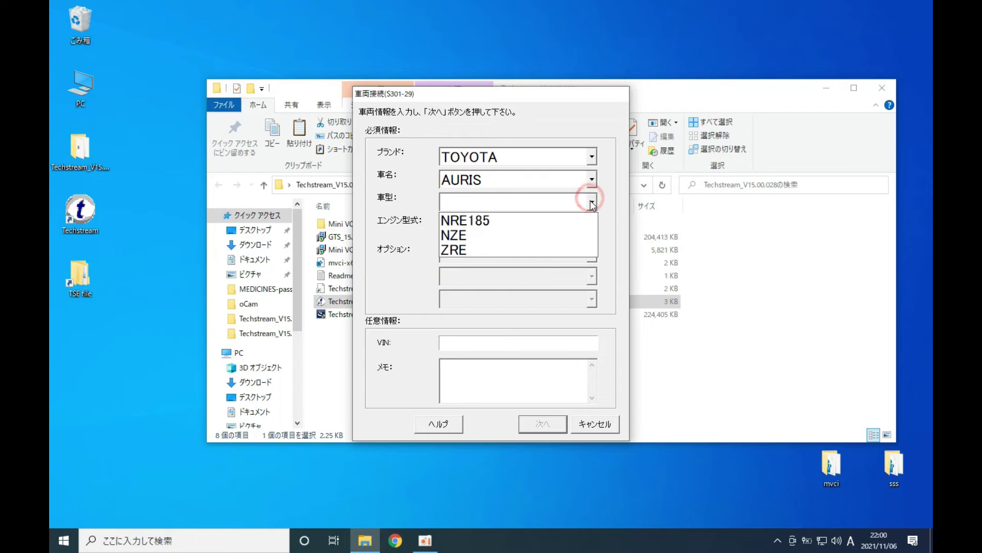
{"action": "left_click", "coordinate": [582, 234]}
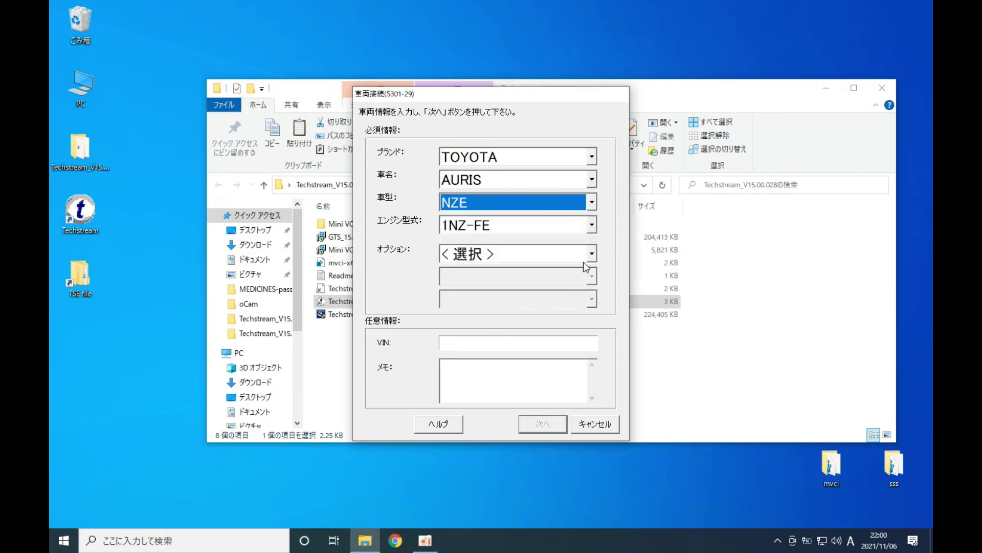
{"action": "left_click", "coordinate": [591, 253]}
{"action": "left_click", "coordinate": [580, 287]}
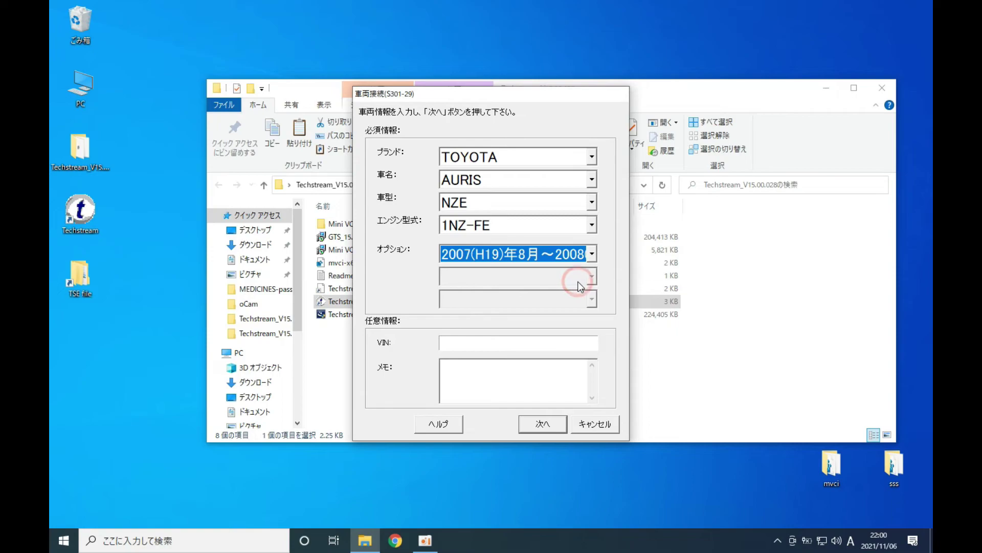
{"action": "left_click", "coordinate": [555, 425]}
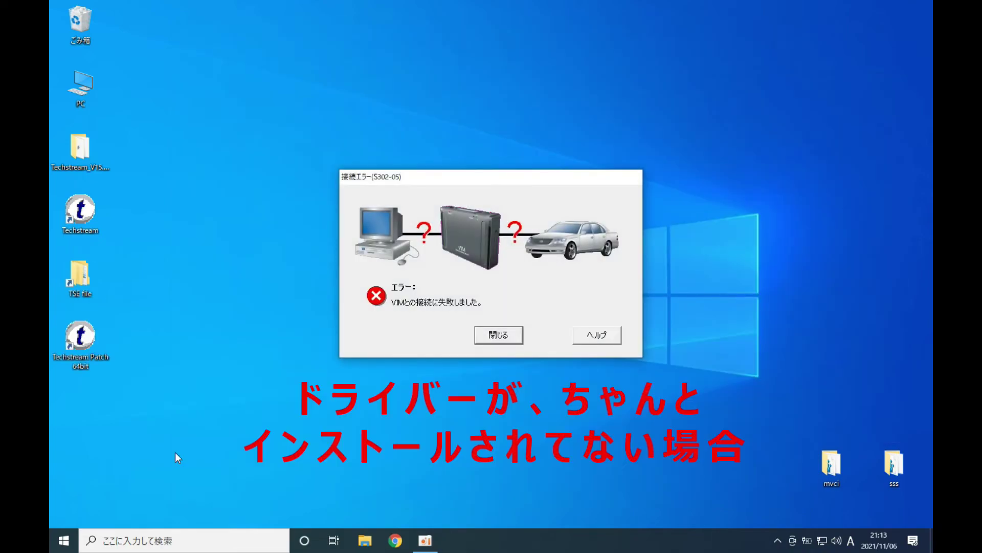
Dismiss the VIM connection error dialog, exit Techstream, and close the Techstream_V15.00.028 folder window
{"action": "left_click", "coordinate": [485, 335]}
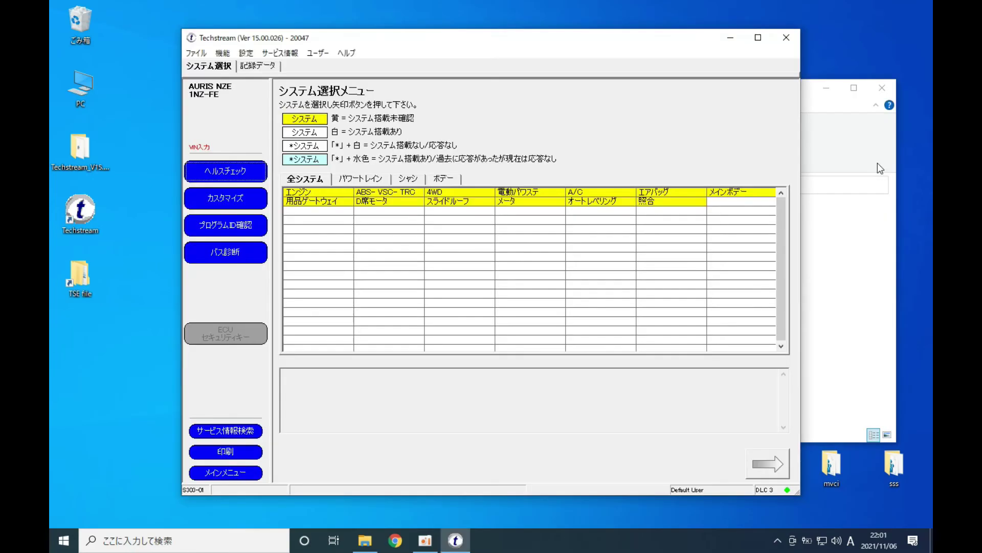
{"action": "left_click", "coordinate": [786, 41]}
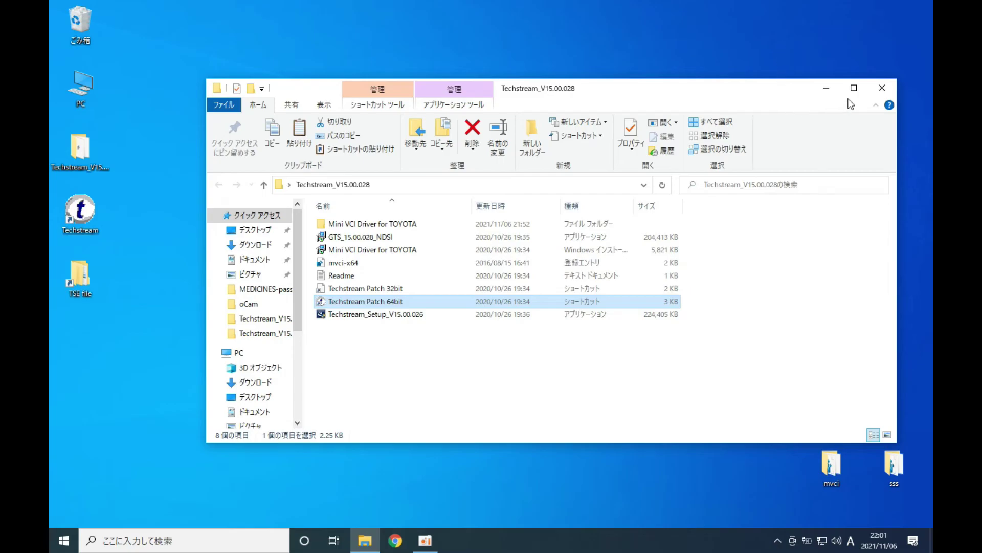
{"action": "left_click", "coordinate": [882, 88]}
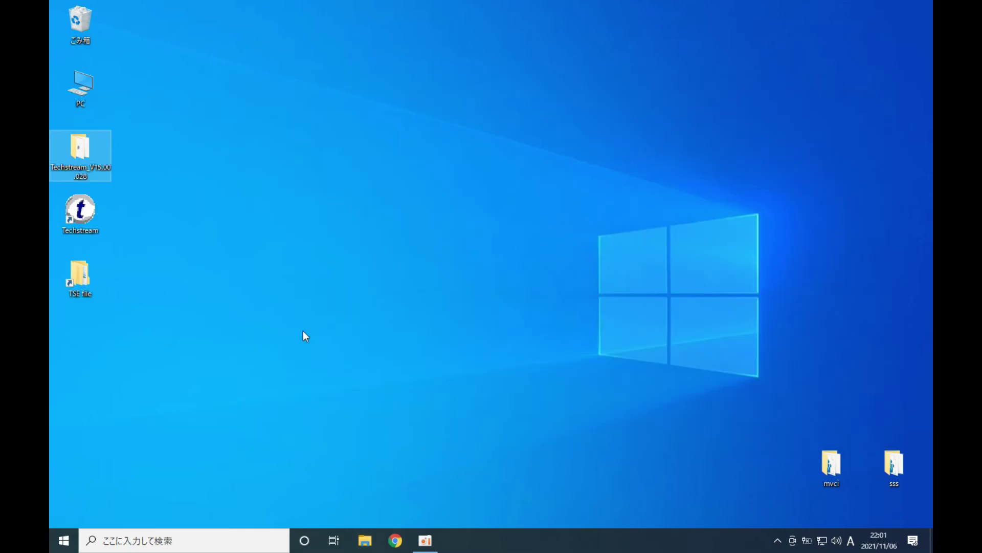
Open Revo Uninstaller Pro and start uninstalling Techstream Software, accepting the warning about the shared install location with Calibration Update Wizard
{"action": "left_click", "coordinate": [63, 540]}
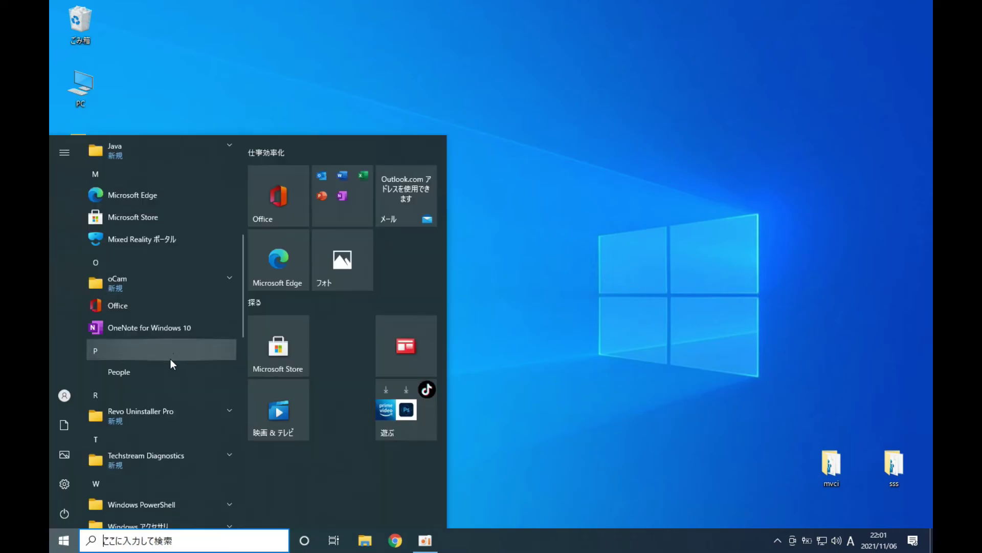
{"action": "left_click", "coordinate": [155, 411]}
{"action": "left_click", "coordinate": [155, 433]}
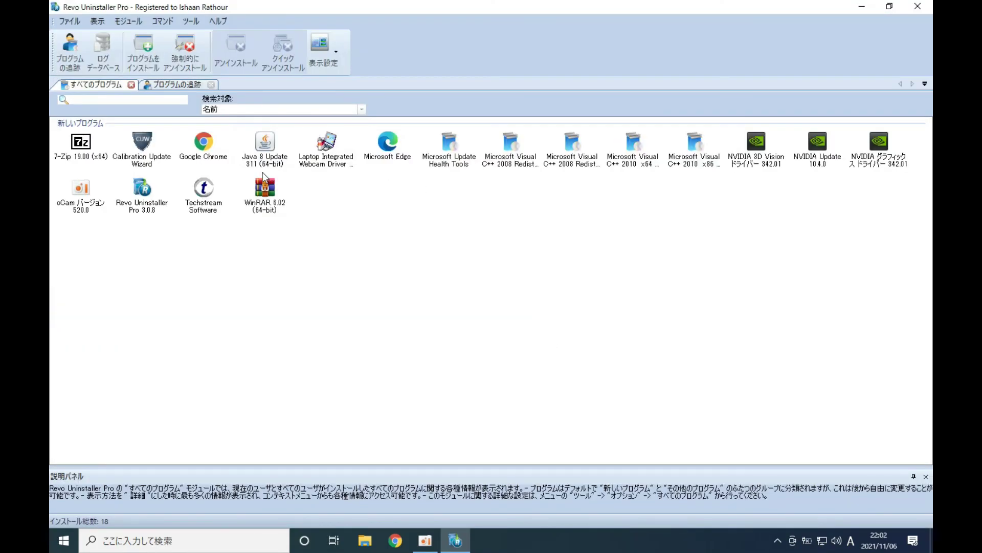
{"action": "left_click", "coordinate": [204, 199]}
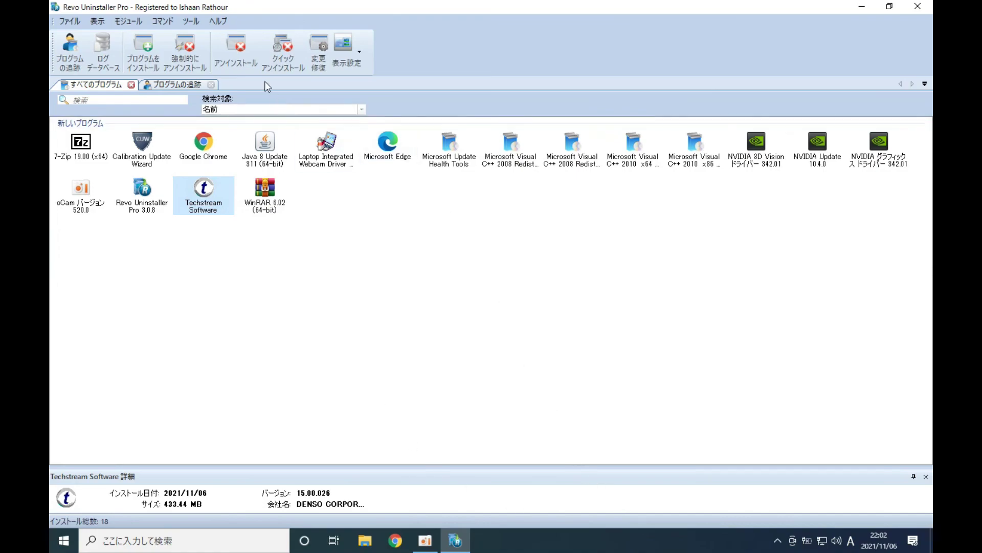
{"action": "left_click", "coordinate": [234, 54]}
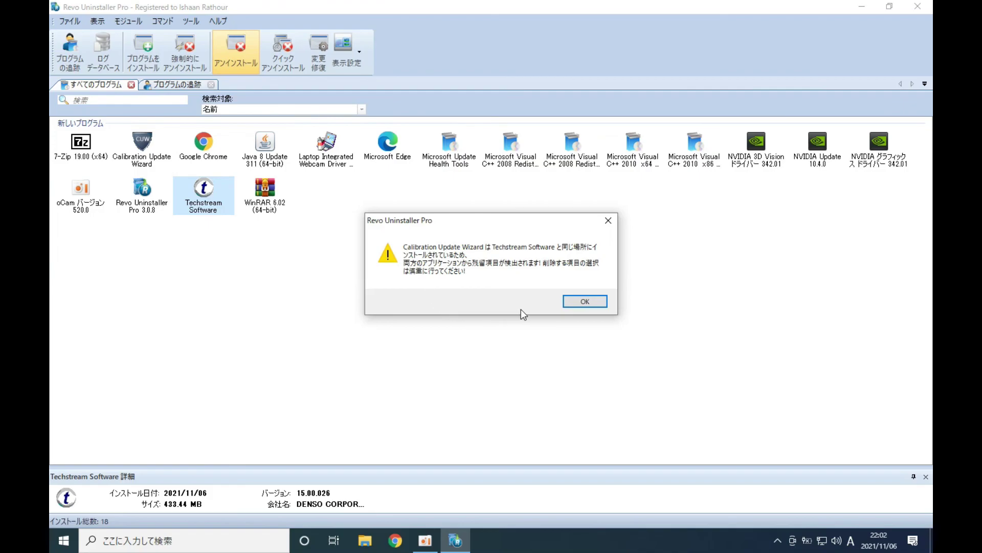
{"action": "left_click", "coordinate": [568, 302]}
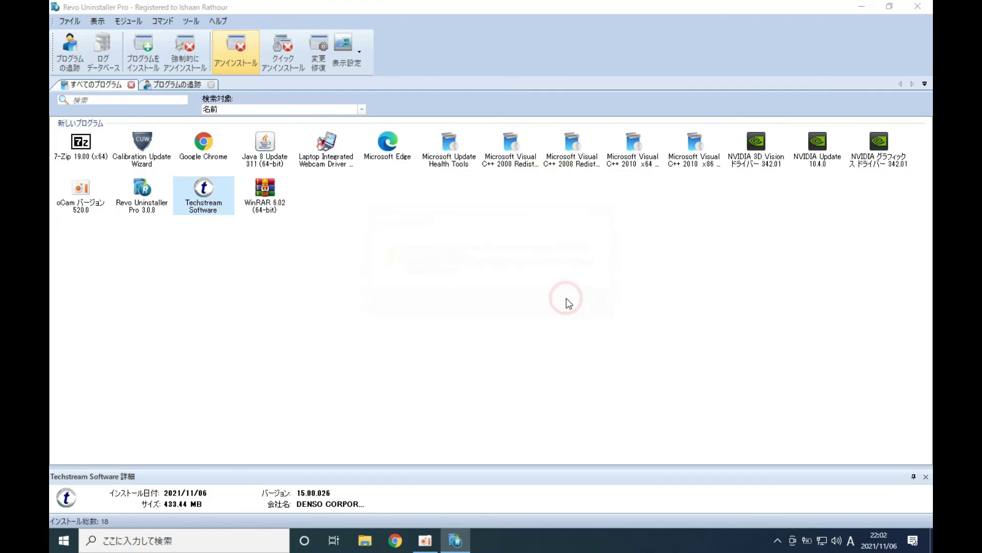